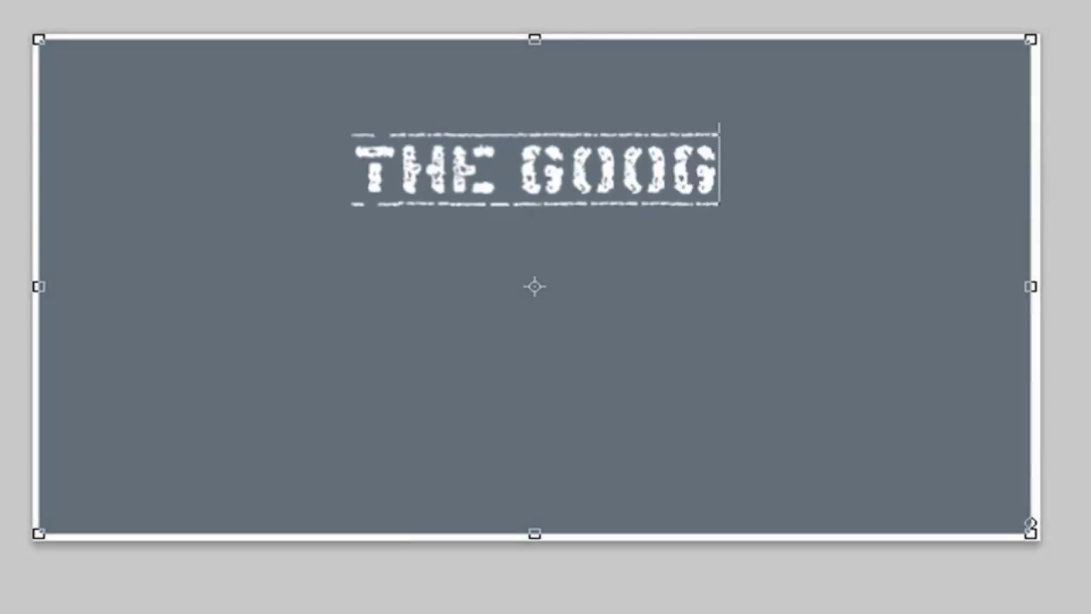
Step: Type the title THE GOOGLE TEACHER with the subtitle WITH MR. SANDERS beneath it
type("LE TEACHE")
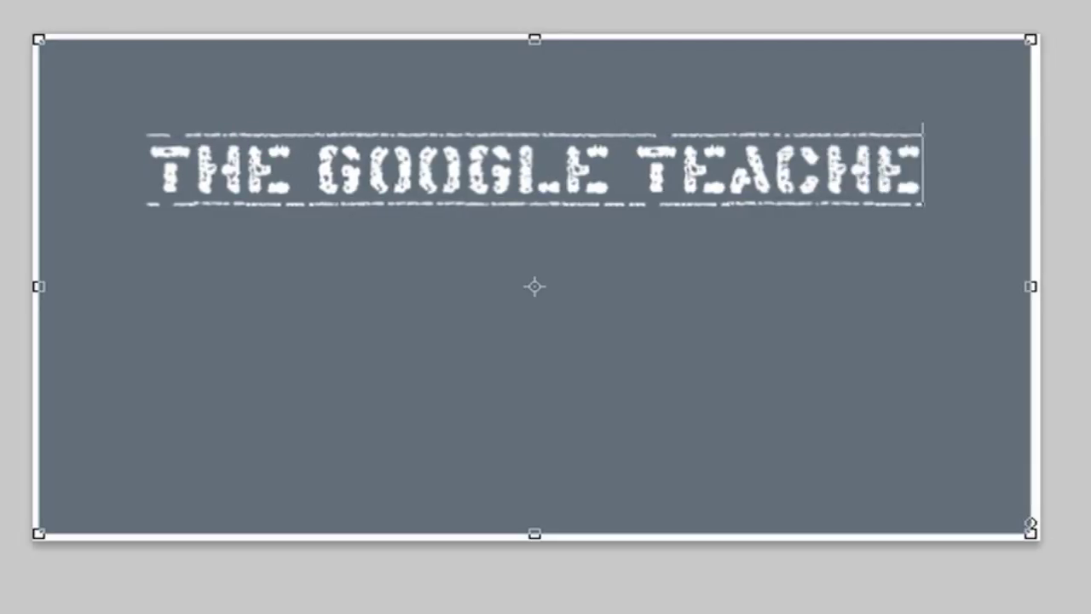
type("R")
key("Return")
key("Return")
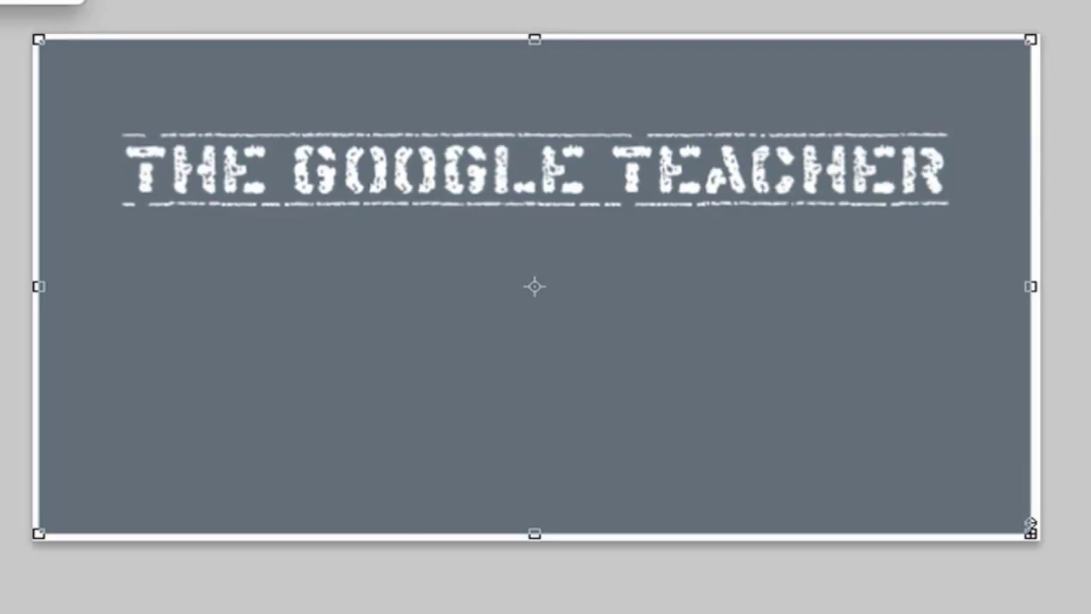
type("WITH")
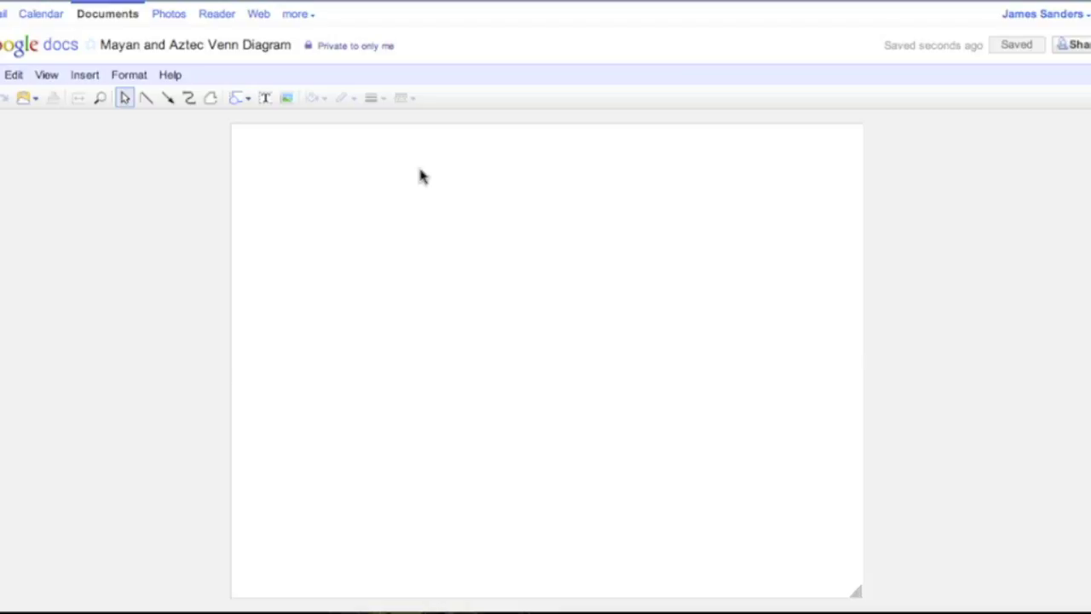
Step: Set the empty canvas background to light yellow
right_click(405, 316)
mouse_move(477, 384)
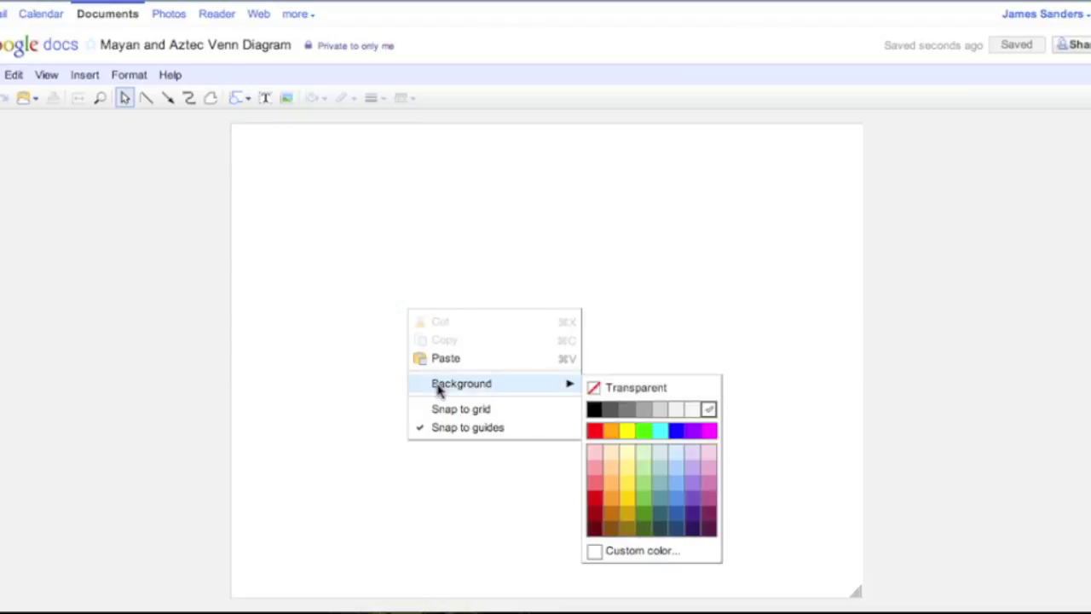
left_click(624, 486)
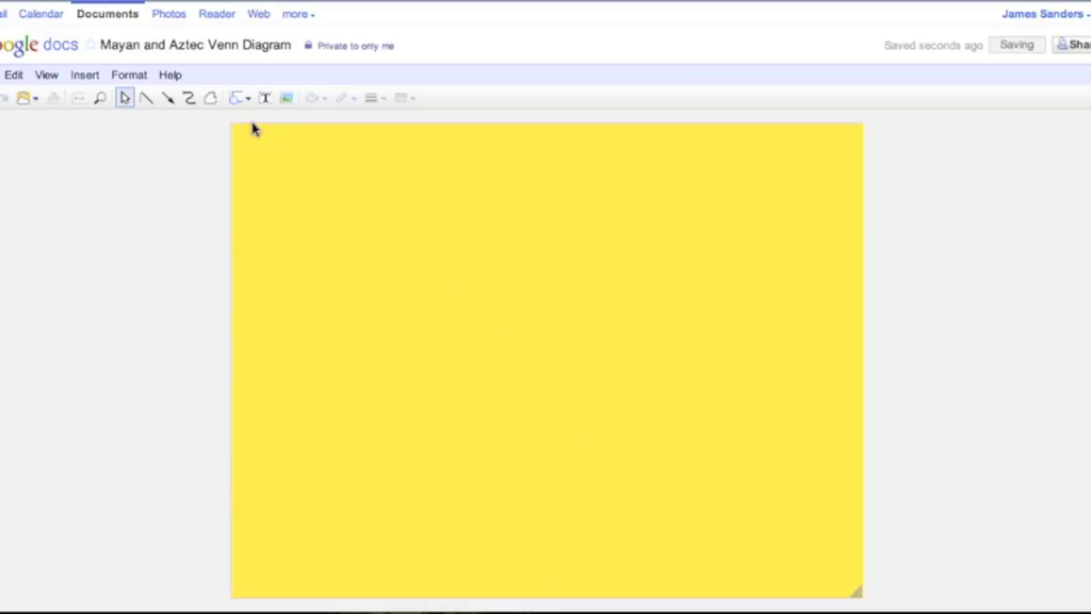
Step: Draw a large oval on the canvas's left, give it a transparent fill, and duplicate it
left_click(238, 100)
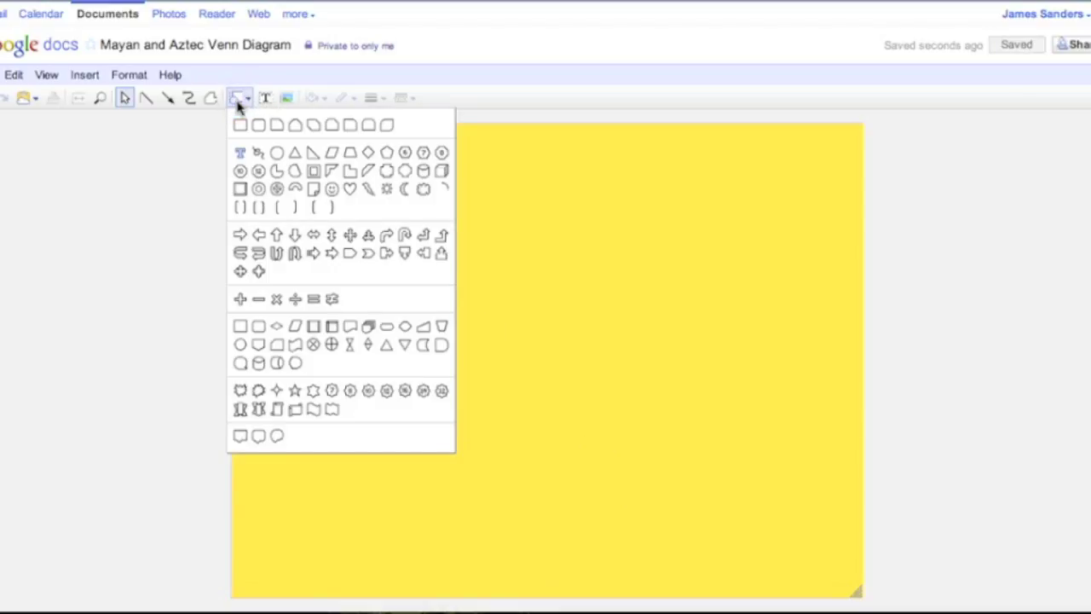
left_click(276, 152)
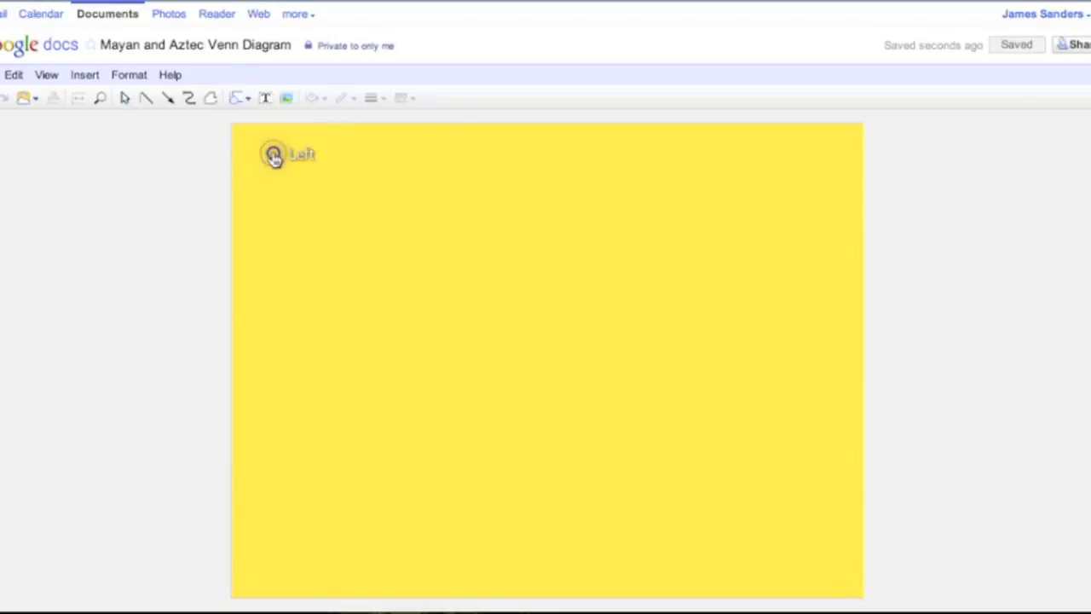
left_click_drag(263, 240, 557, 564)
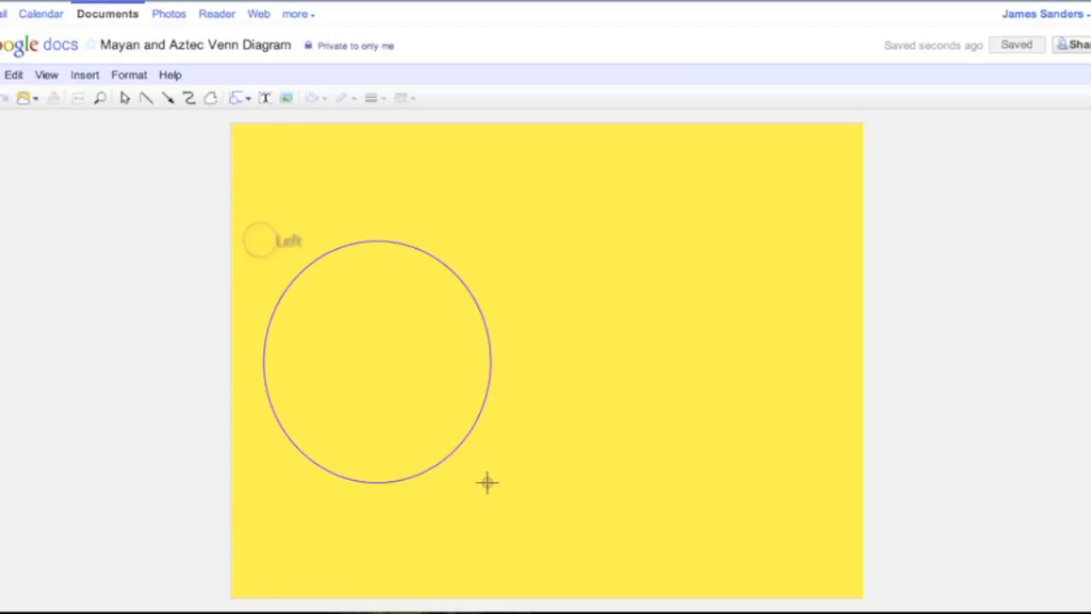
left_click_drag(557, 564, 590, 568)
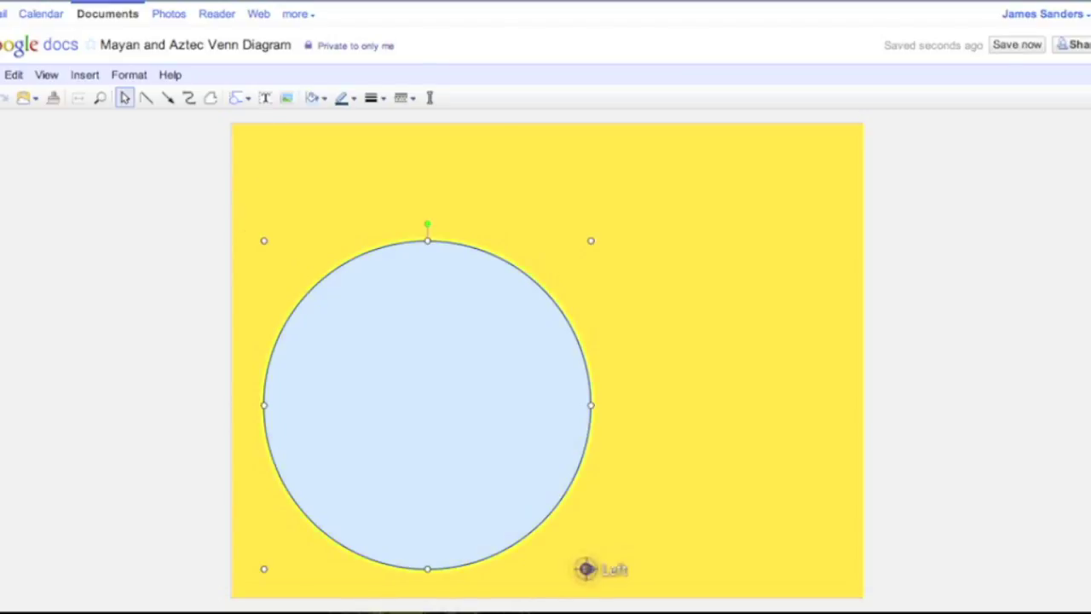
left_click(316, 98)
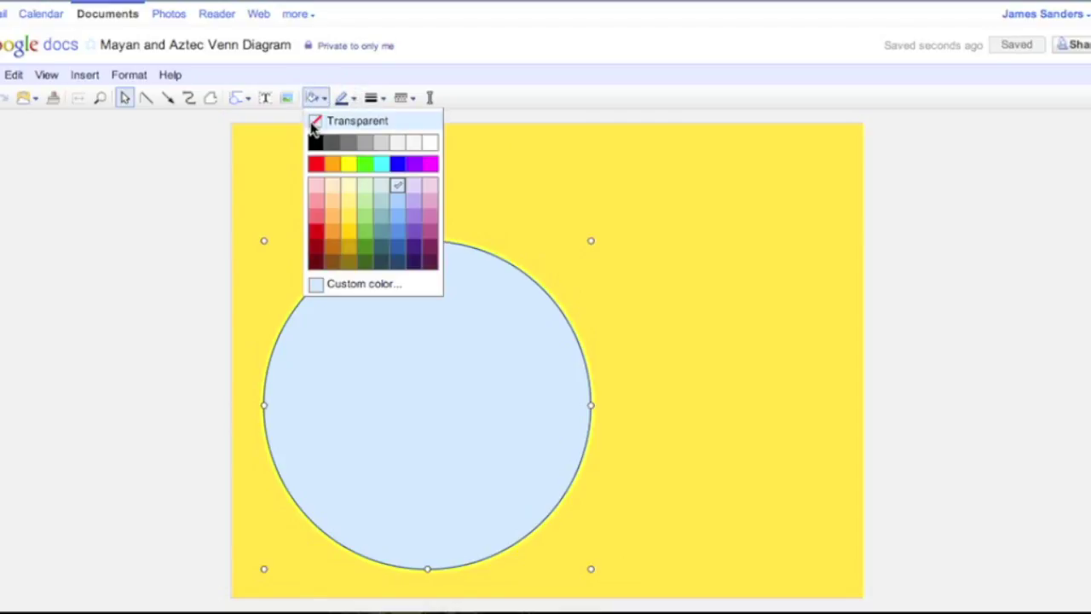
left_click(314, 122)
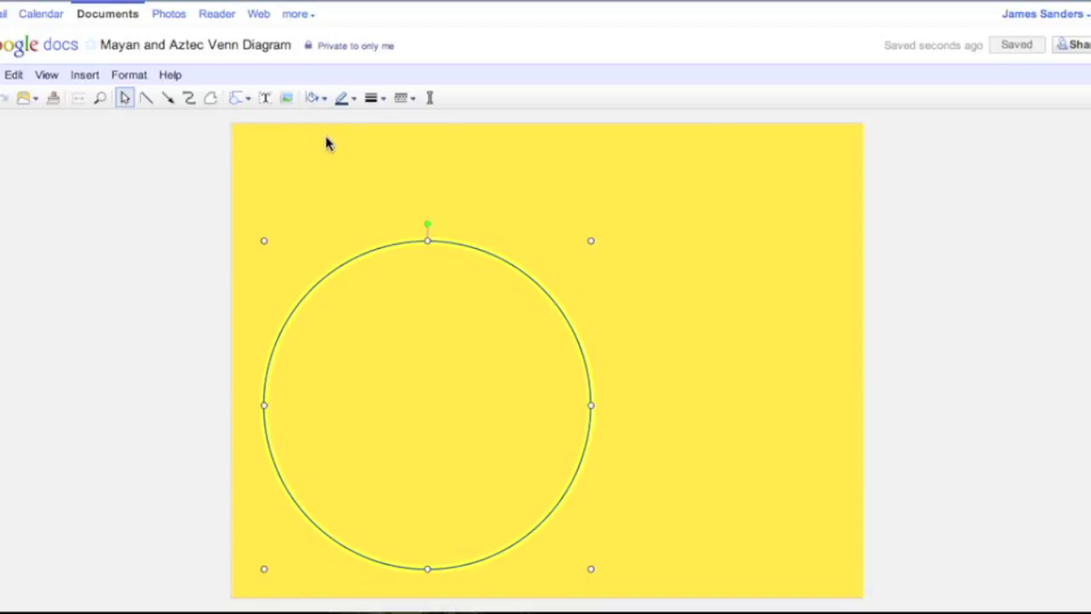
key("ctrl+d")
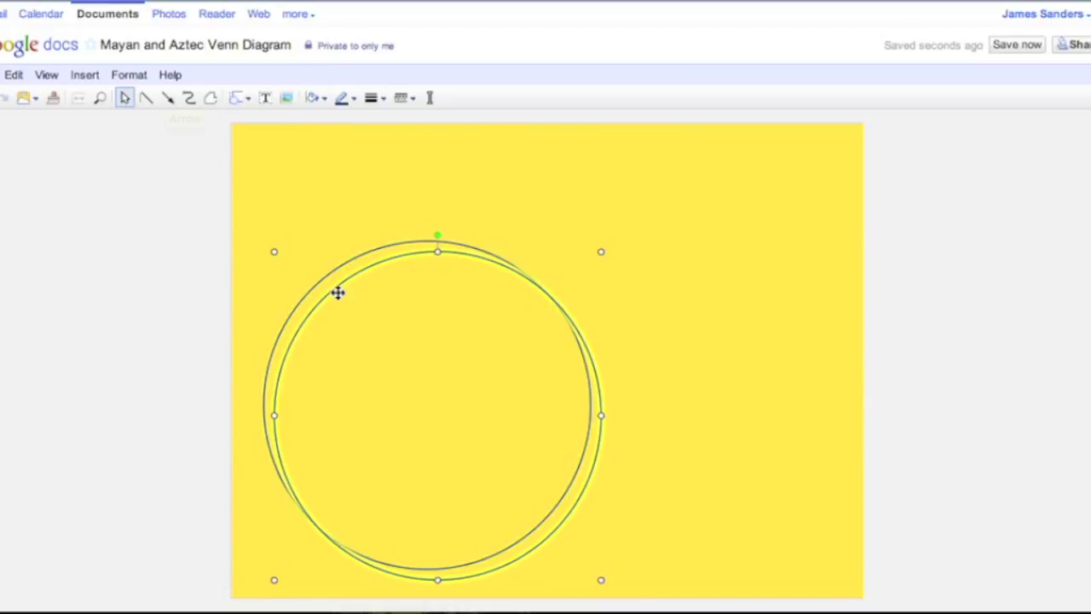
Step: Move the duplicate circle right to overlap the first, and enlarge both circles to match
left_click_drag(338, 293, 493, 295)
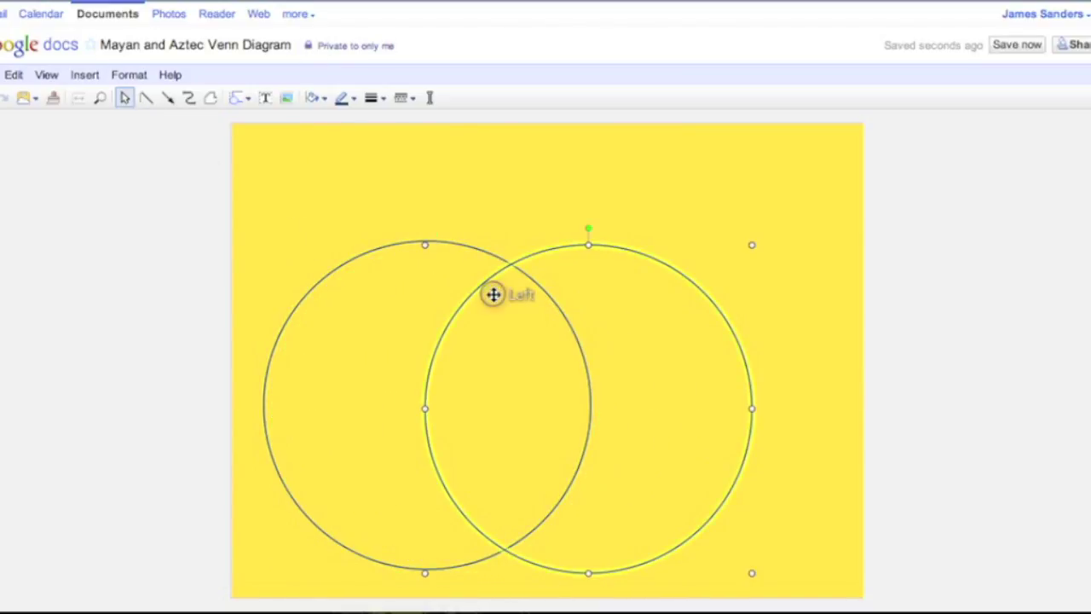
left_click_drag(493, 295, 558, 287)
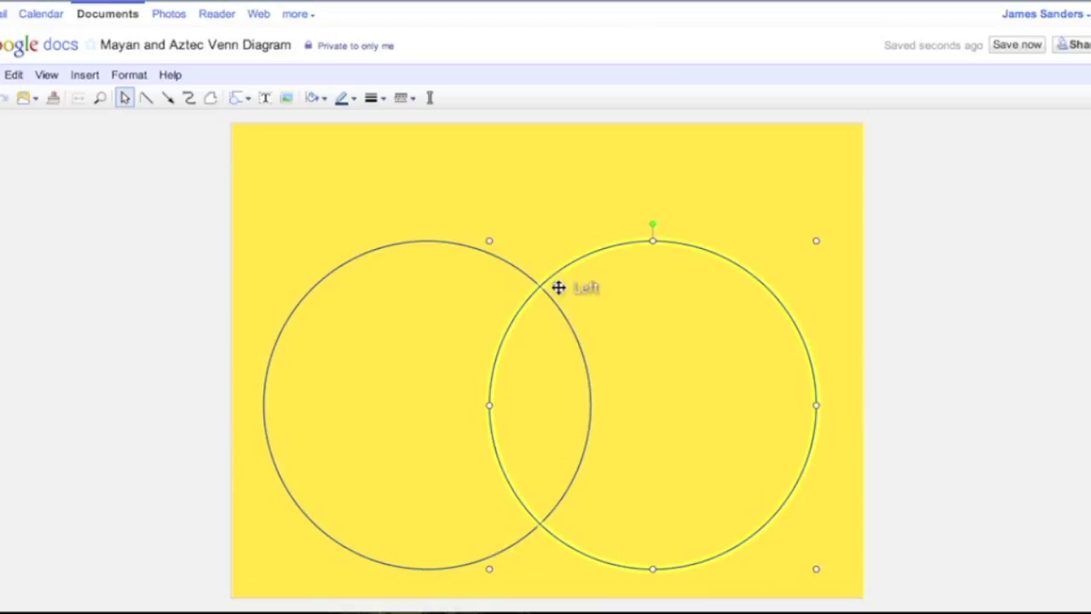
left_click(425, 303)
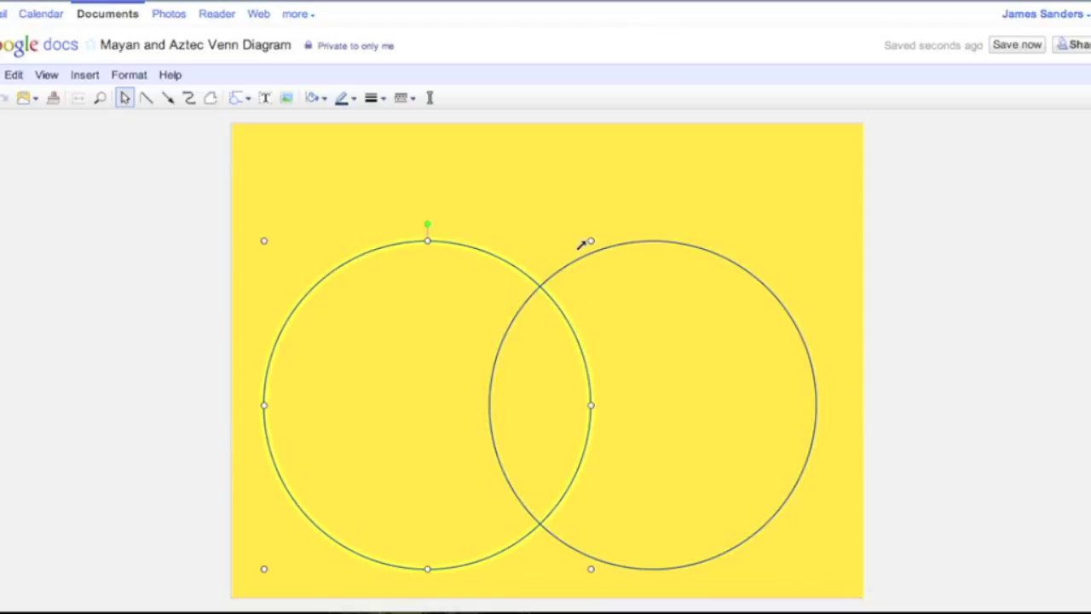
left_click_drag(584, 244, 631, 217)
left_click(633, 280)
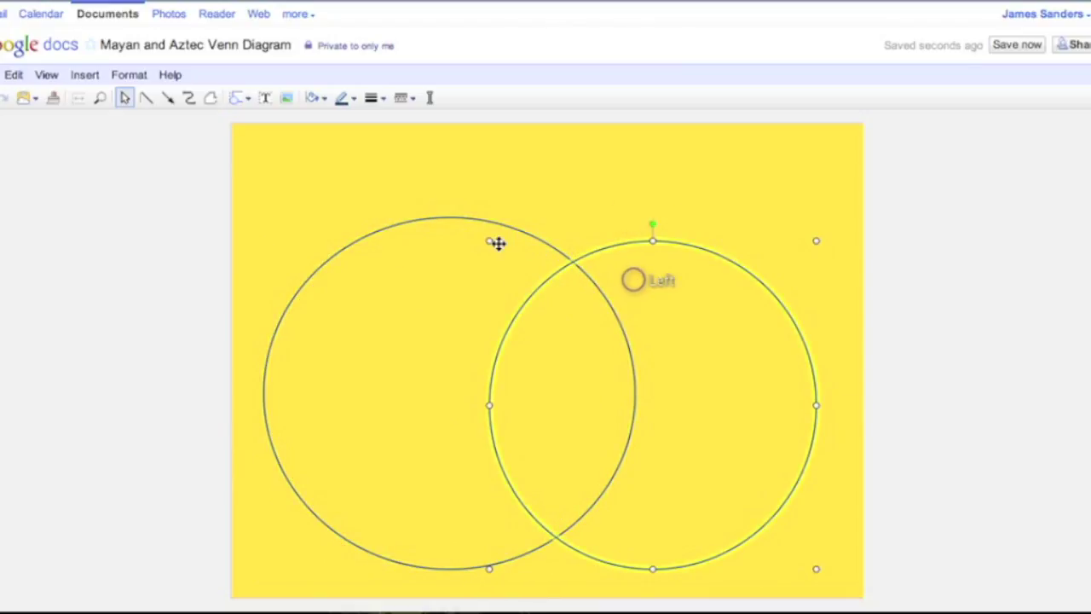
left_click_drag(491, 242, 439, 213)
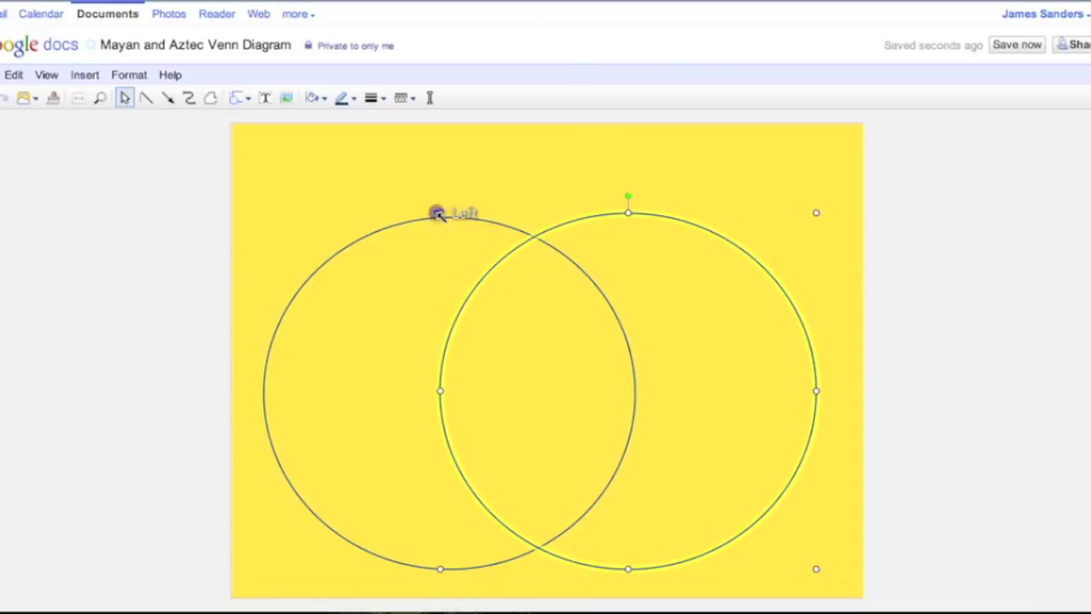
left_click_drag(657, 319, 675, 321)
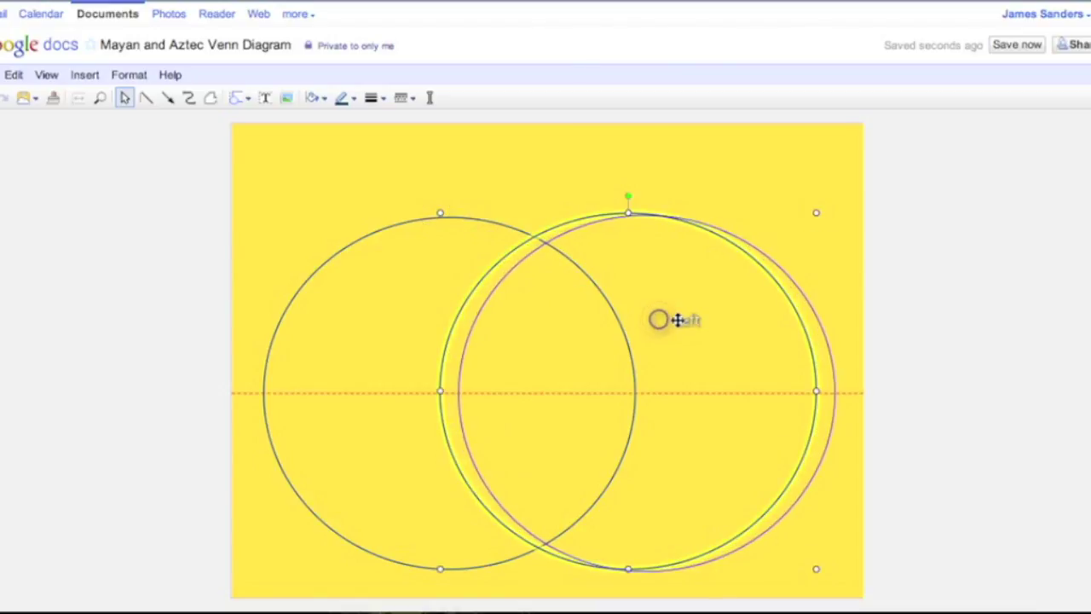
left_click(457, 170)
Step: Add a 24pt text box across the top reading 'Mayan and Aztec Venn Diagram'
left_click(266, 99)
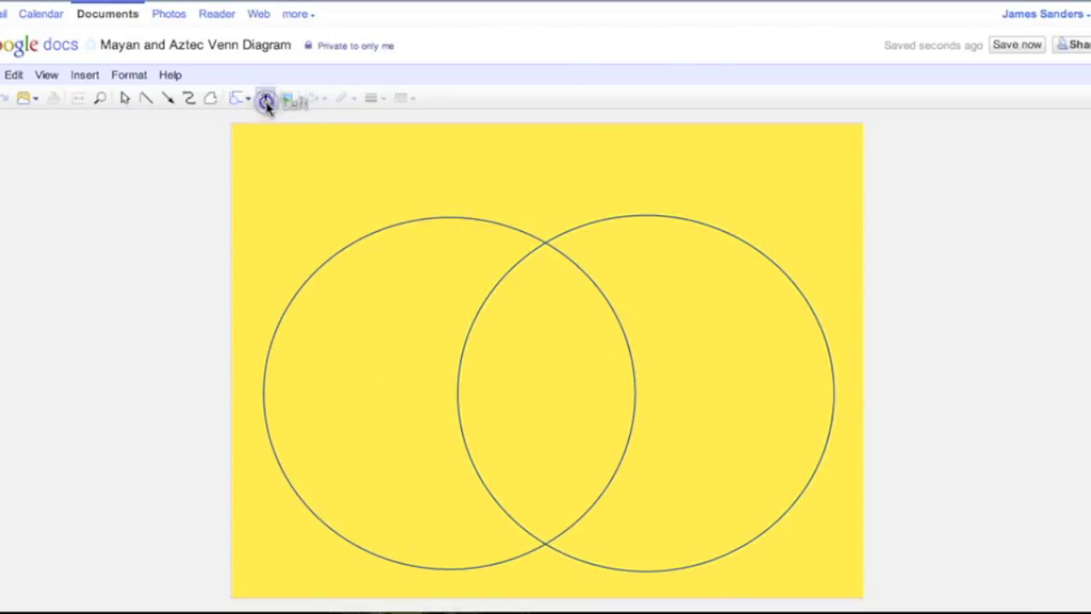
left_click_drag(352, 141, 764, 209)
type("Mayan and Azte")
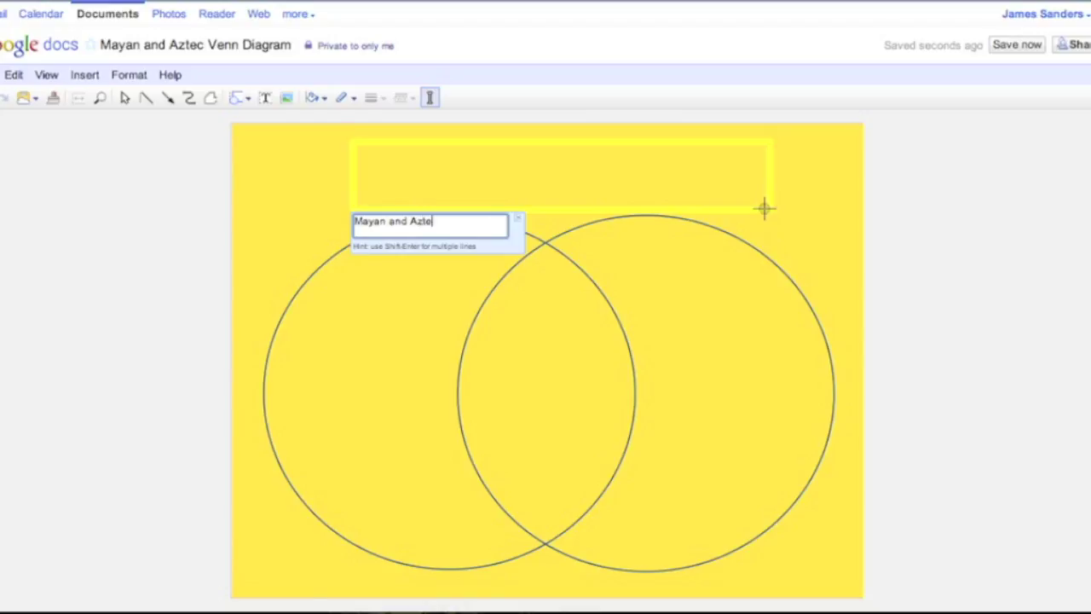
type("c Venn Diagram")
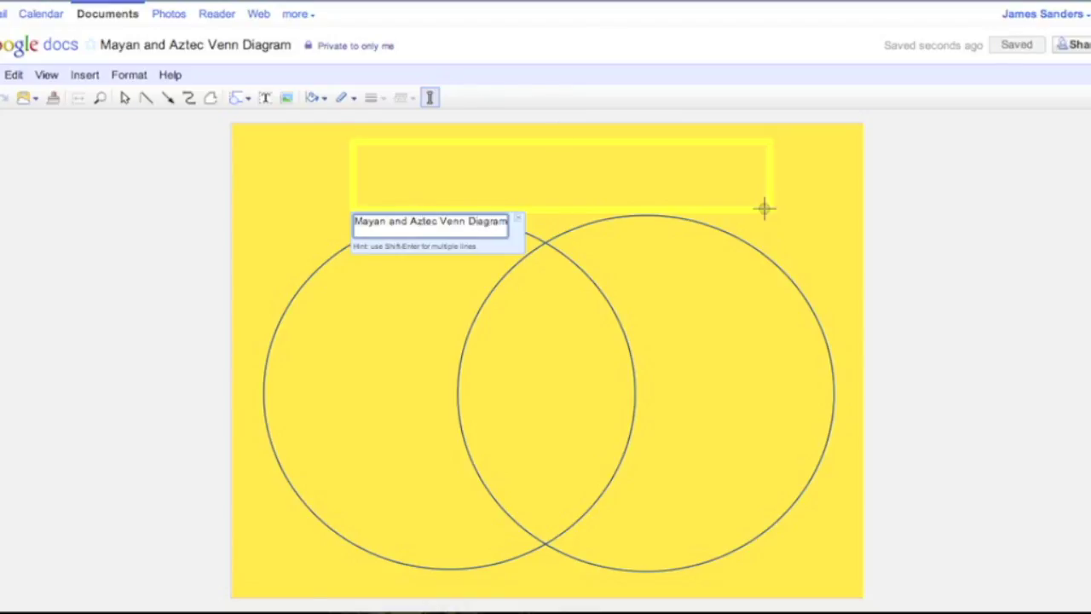
key("Return")
left_click(566, 97)
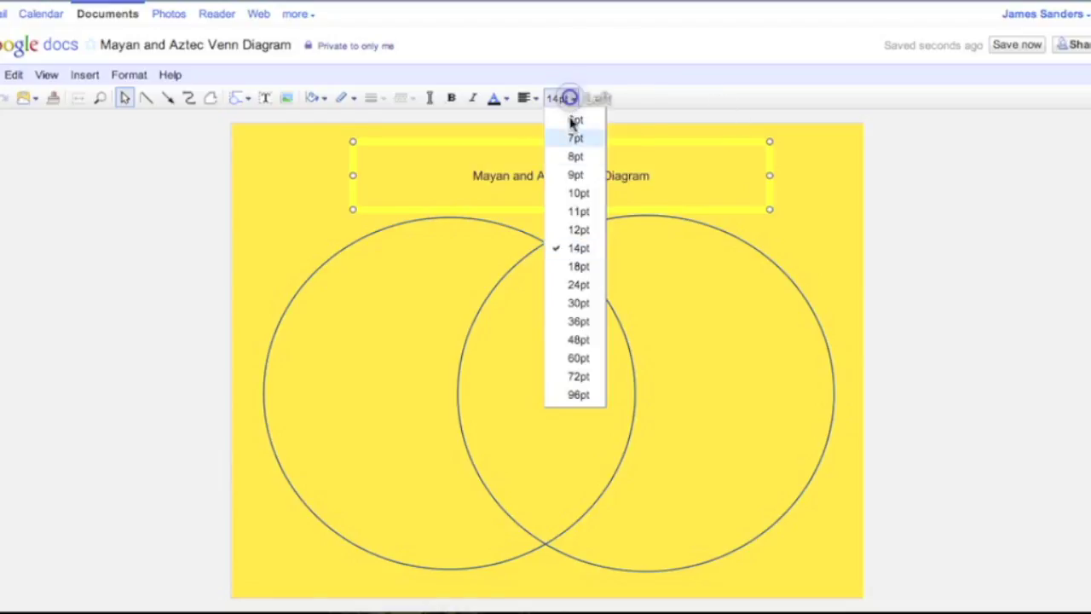
left_click(578, 285)
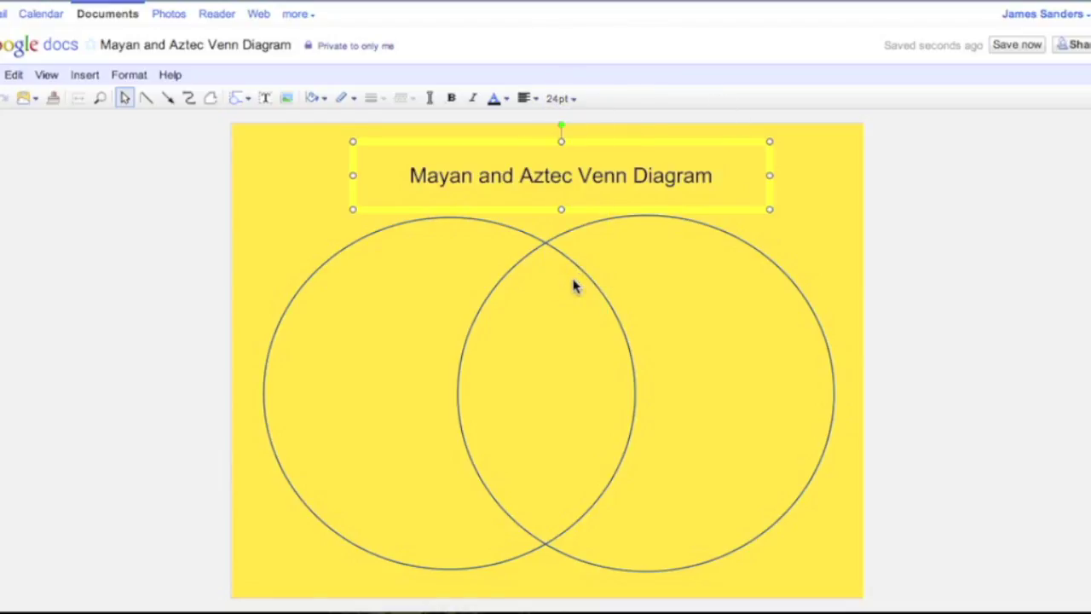
left_click(311, 221)
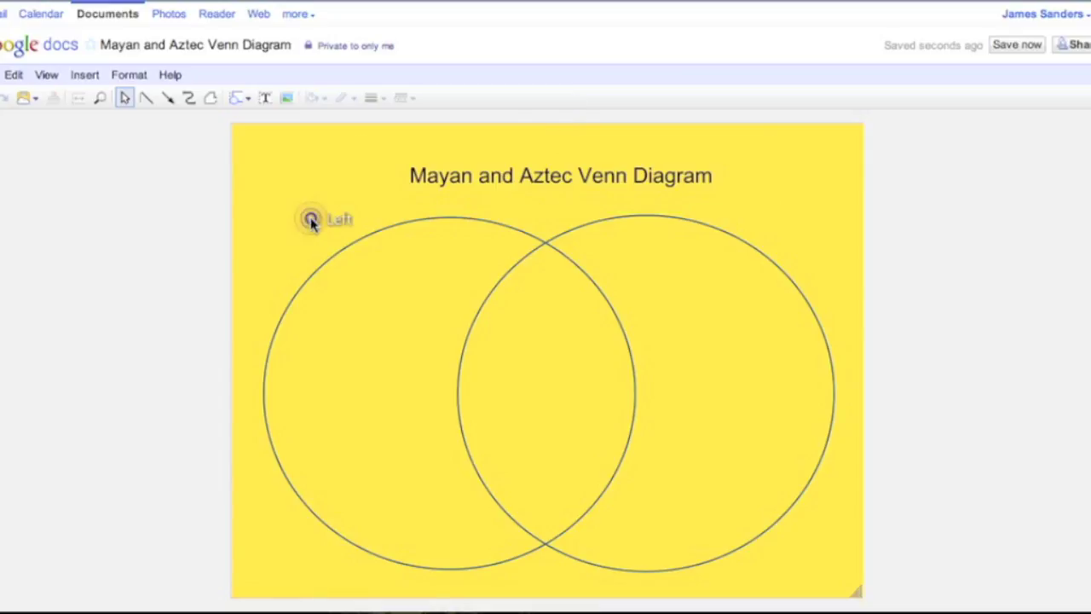
left_click(264, 99)
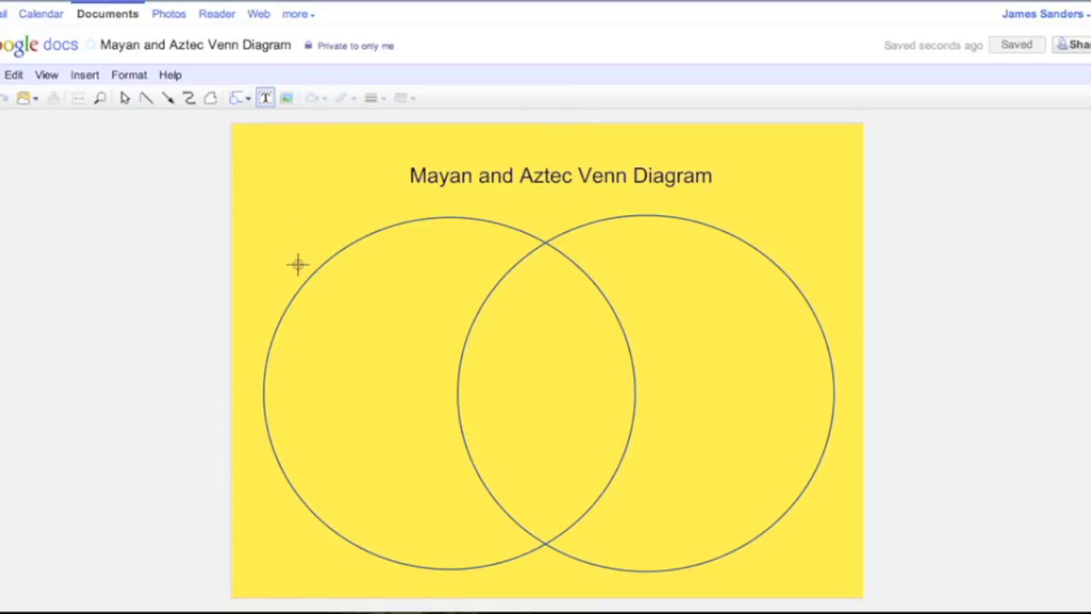
left_click_drag(294, 263, 459, 563)
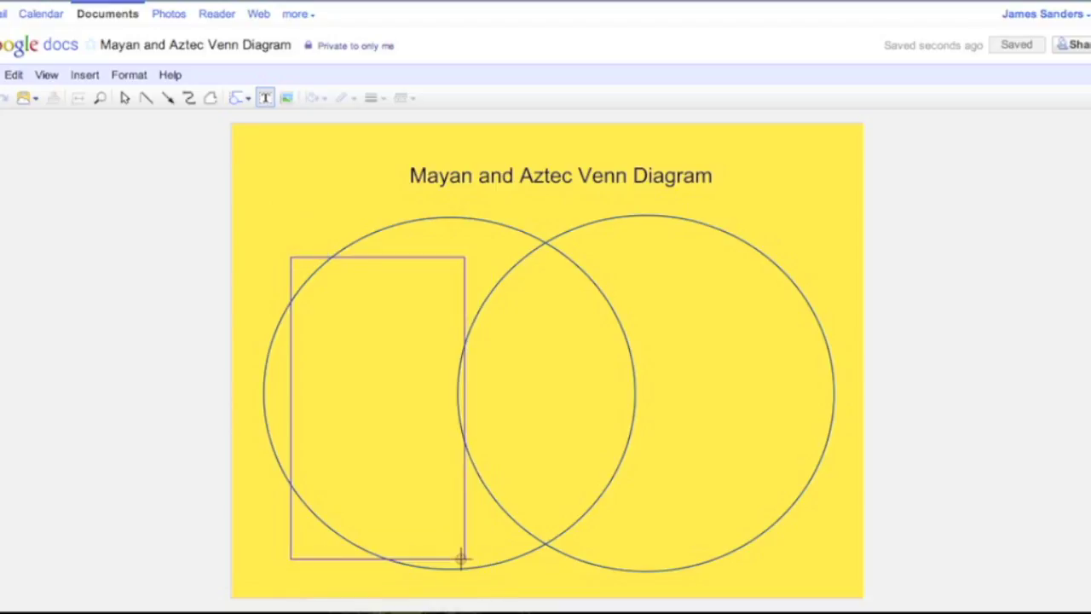
left_click_drag(459, 562, 459, 560)
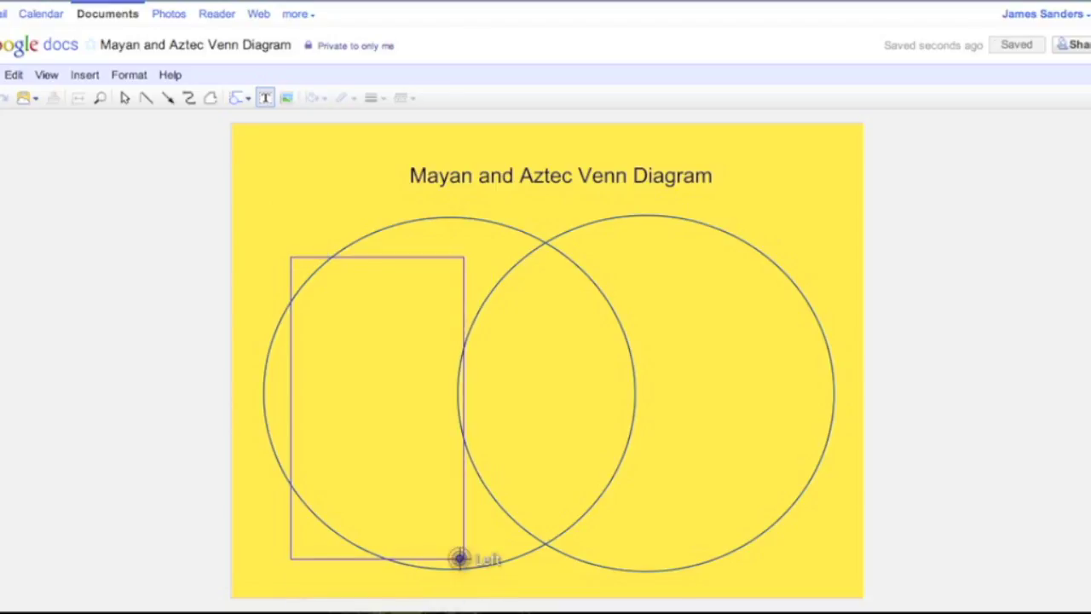
left_click(269, 96)
left_click_drag(477, 253, 600, 536)
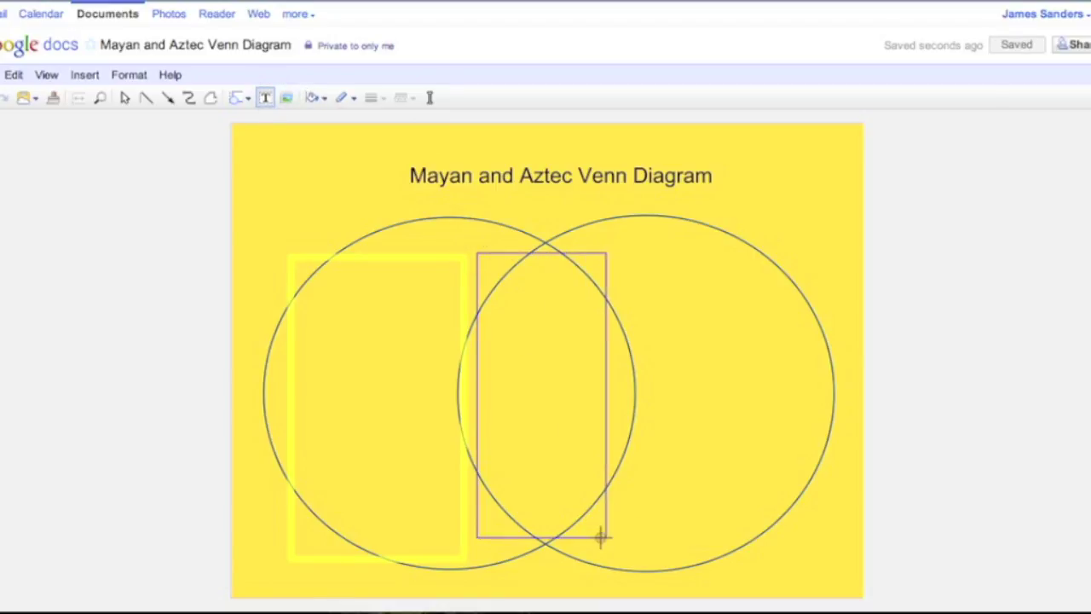
left_click_drag(600, 536, 615, 535)
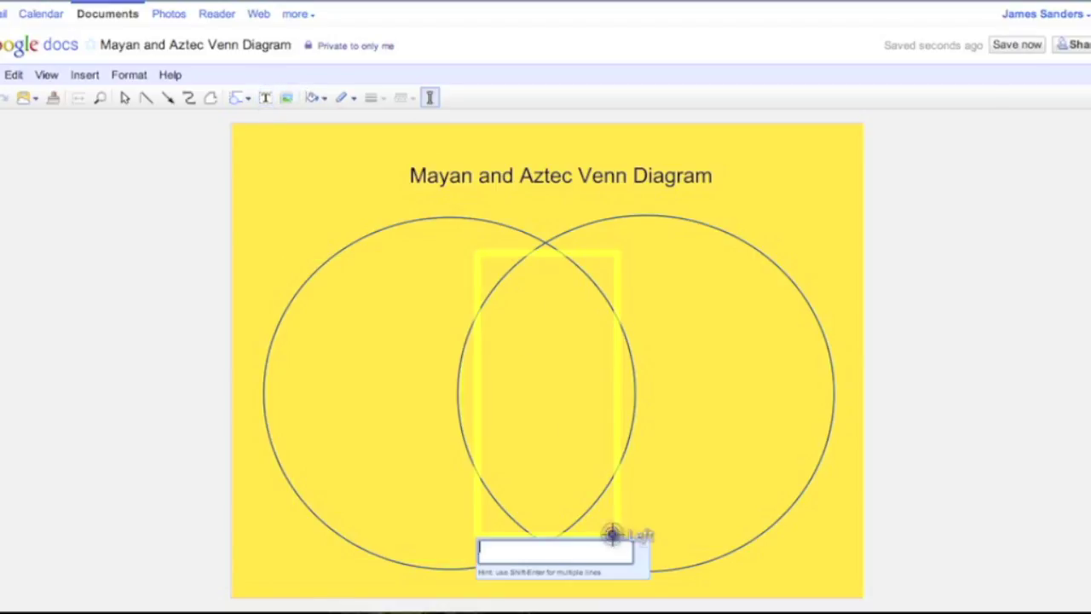
left_click(263, 95)
mouse_move(627, 242)
left_mouse_down()
mouse_move(829, 572)
mouse_move(808, 572)
left_mouse_up()
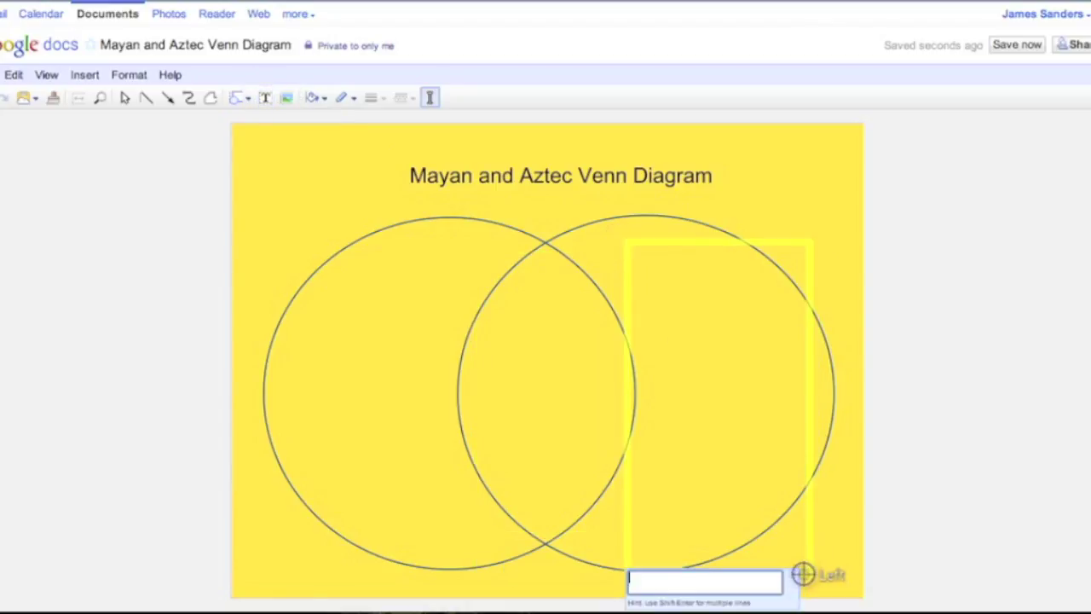
left_click(264, 97)
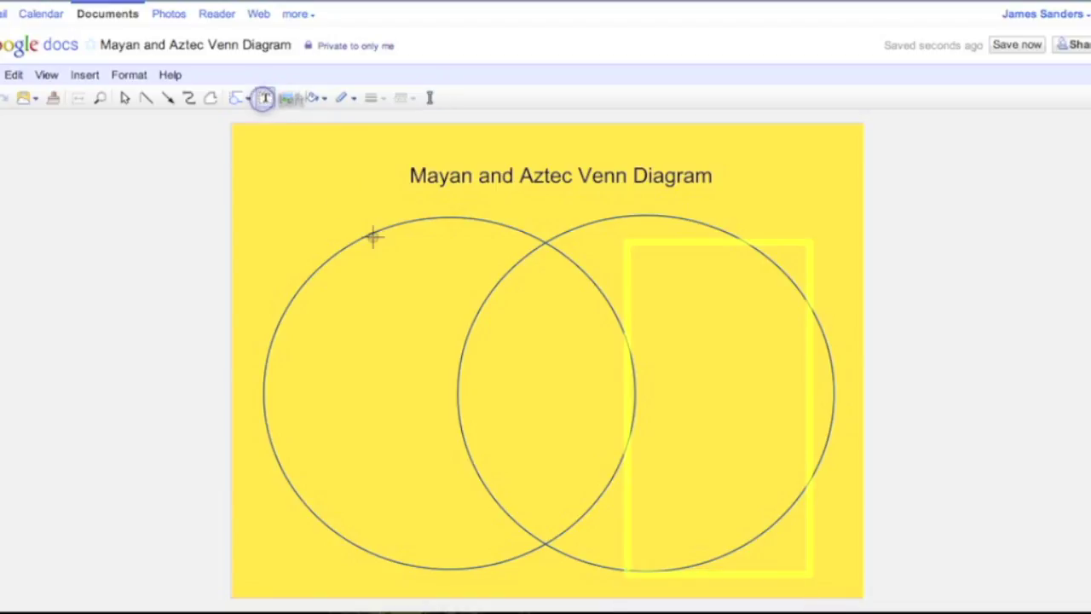
Step: Add a 'Mayan' text label in the left circle and a copied 'Aztec' label in the right
left_click_drag(356, 232, 464, 257)
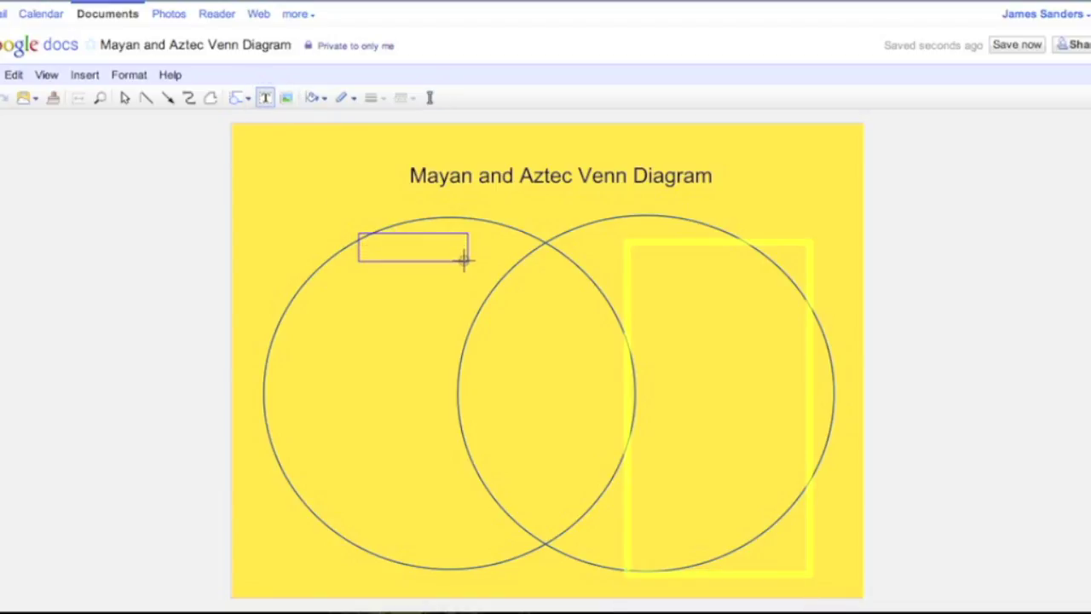
type("Mayan")
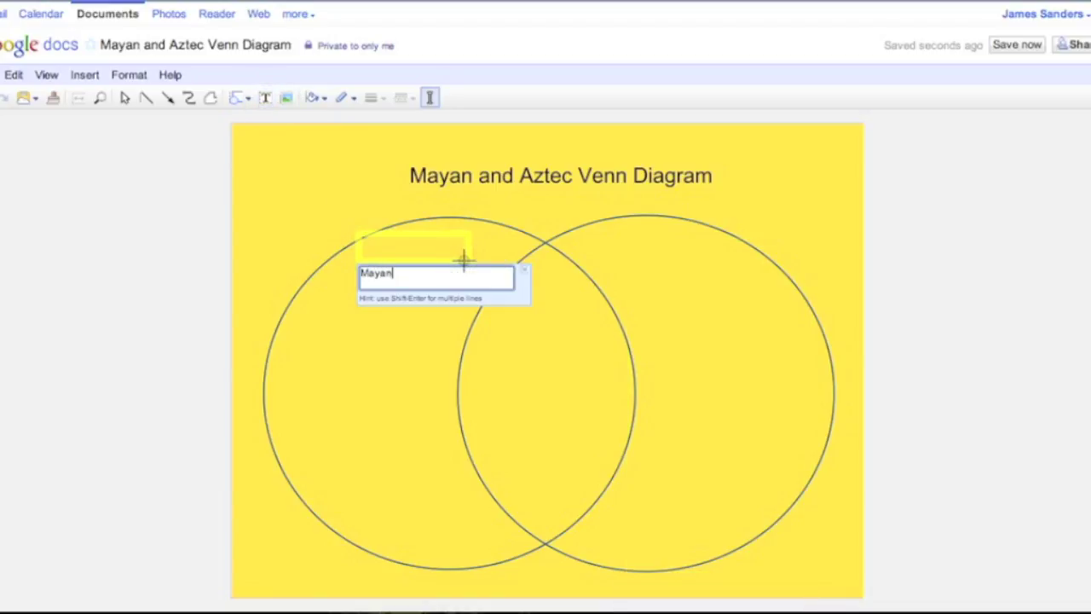
key("Return")
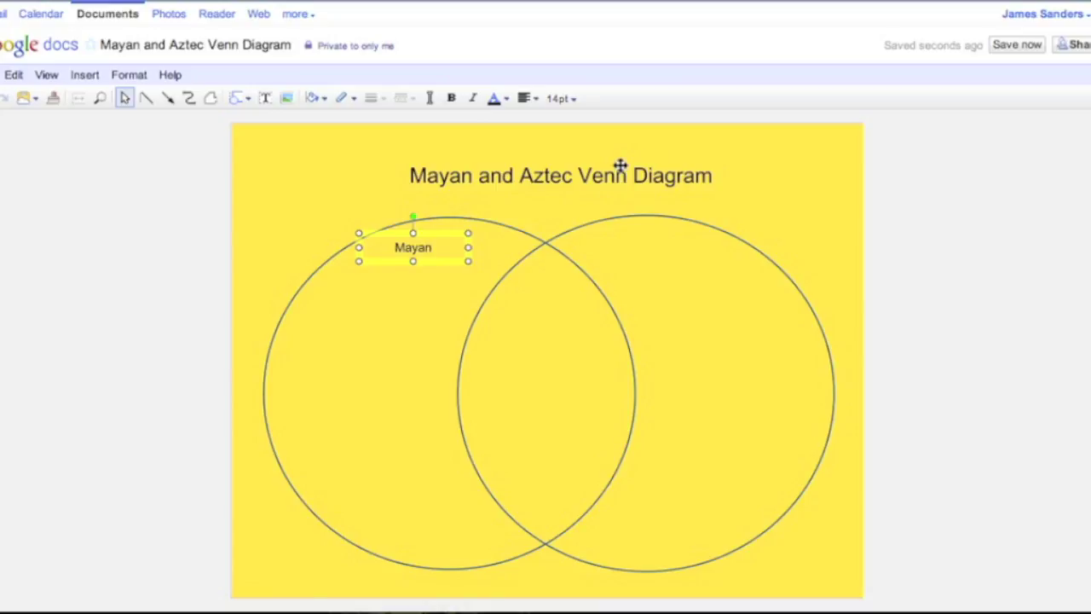
mouse_move(459, 237)
left_mouse_down()
mouse_move(470, 247)
mouse_move(682, 247)
left_mouse_up()
double_click(679, 247)
type("Aztec")
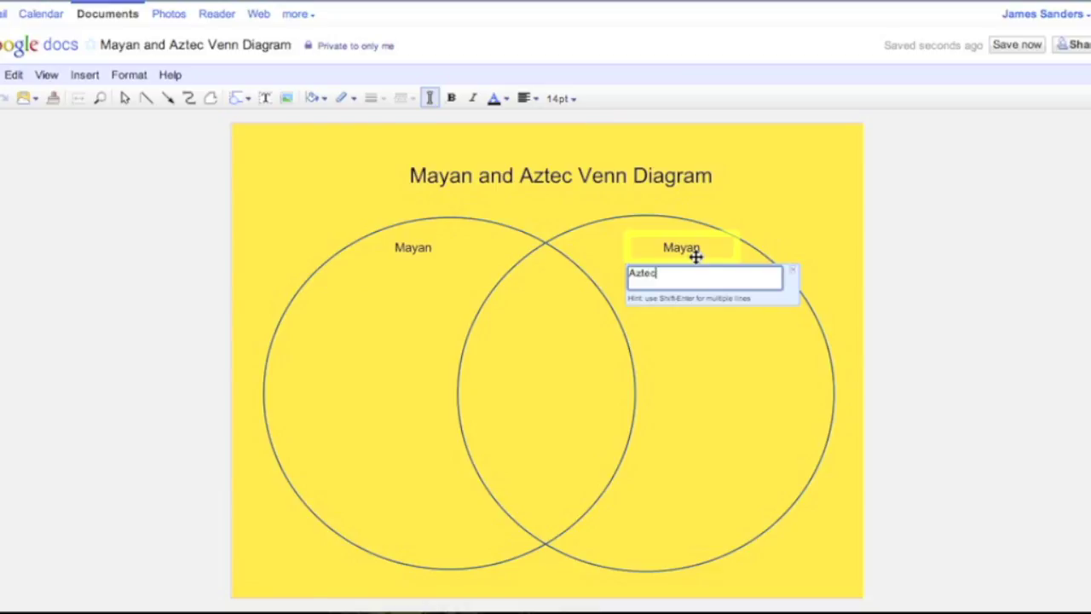
key("Return")
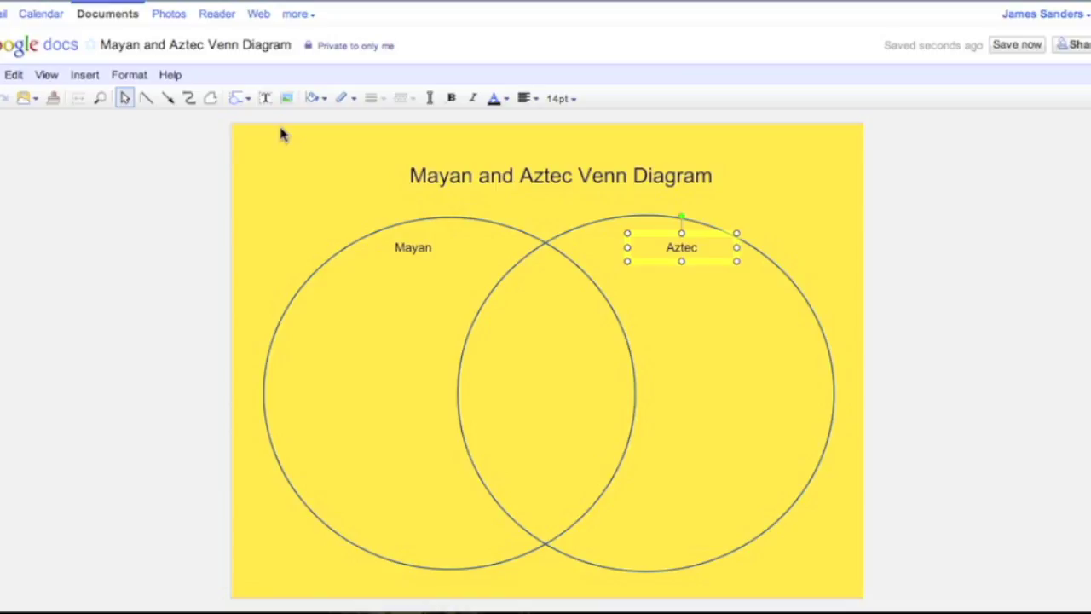
Step: Append ' (master)' to the document name, giving 'Mayan and Aztec Venn Diagram (master)'
left_click(260, 53)
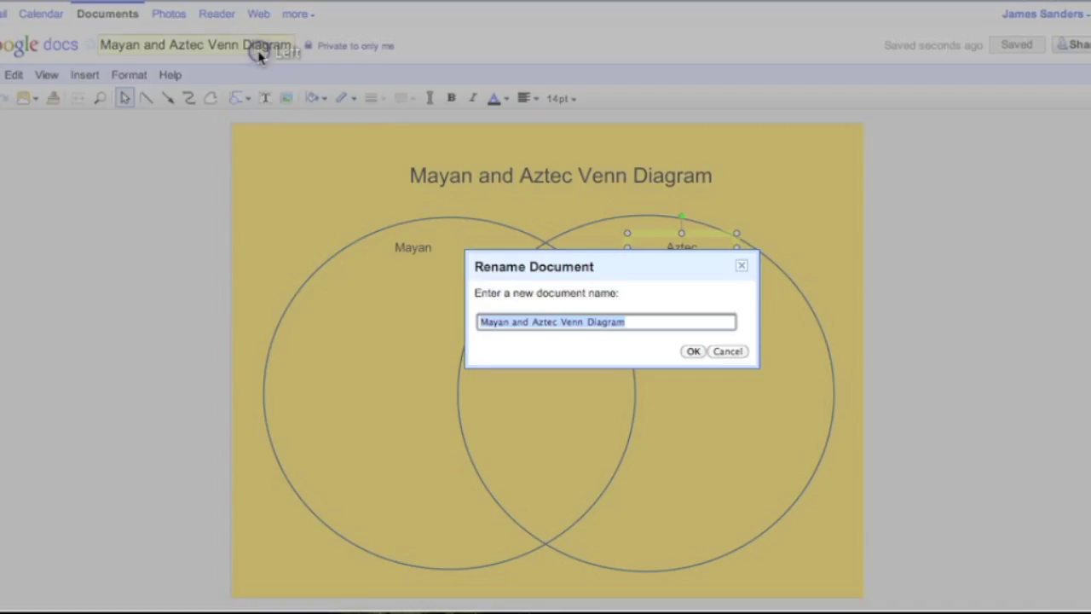
left_click(663, 327)
type("(")
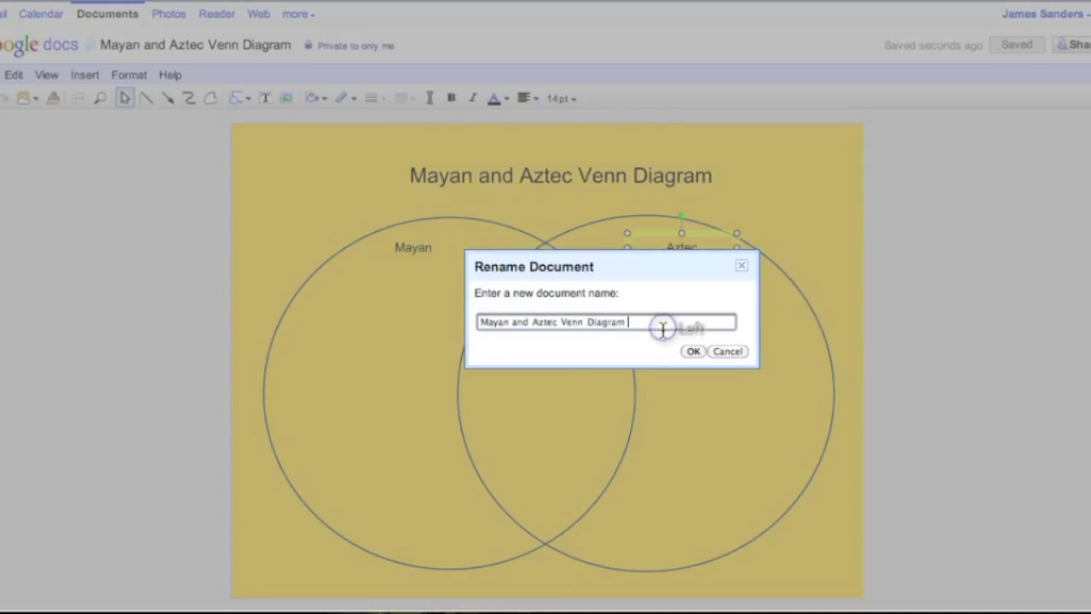
type("master")
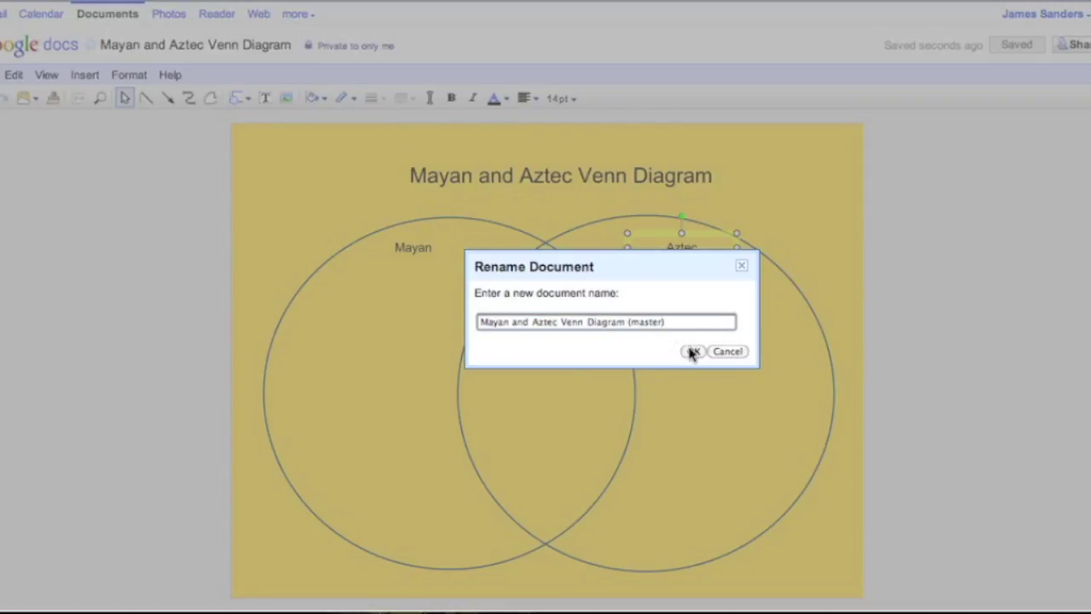
left_click(692, 351)
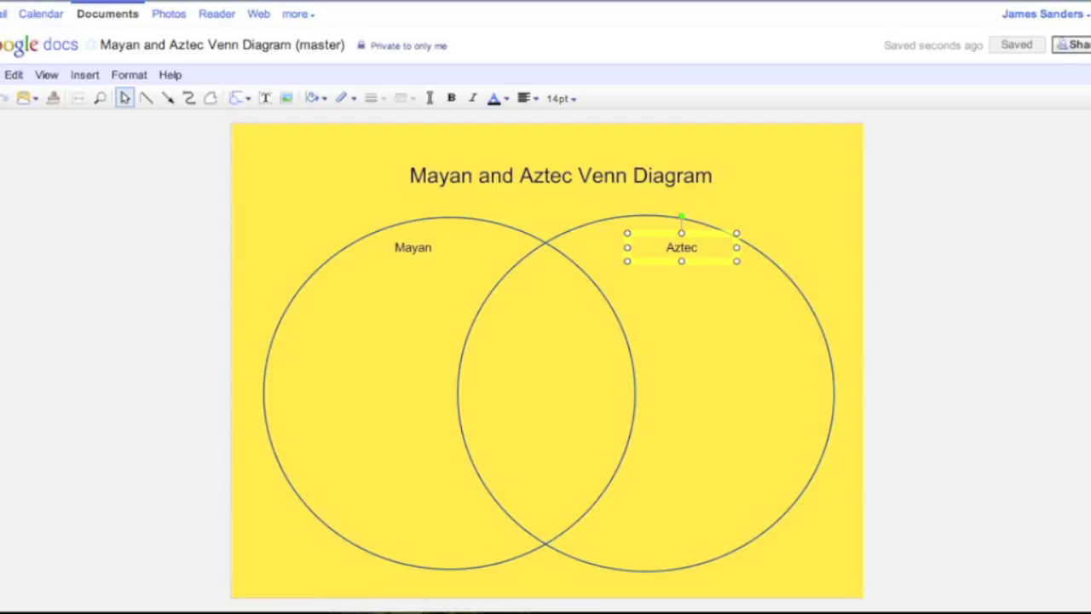
Step: Share the drawing so anyone with the link can view, and copy the link
left_click(1072, 44)
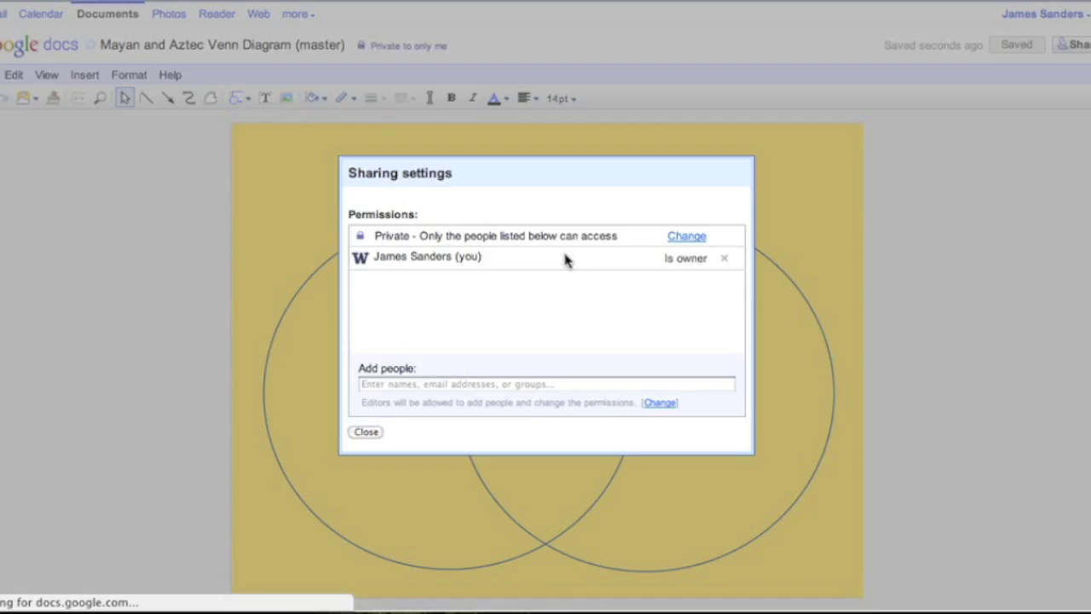
left_click(686, 237)
left_click(452, 299)
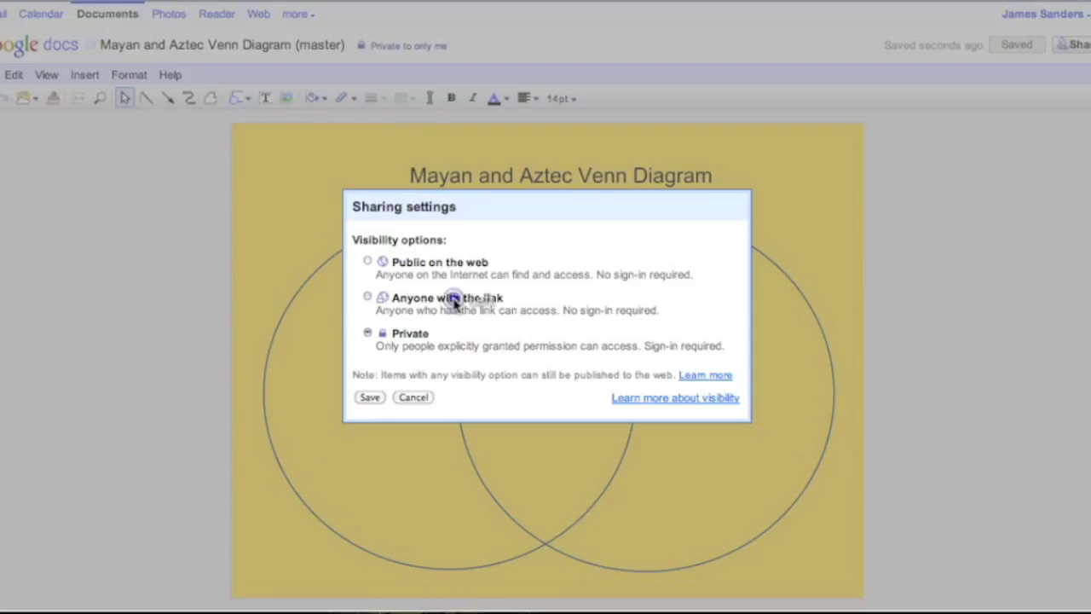
left_click(367, 441)
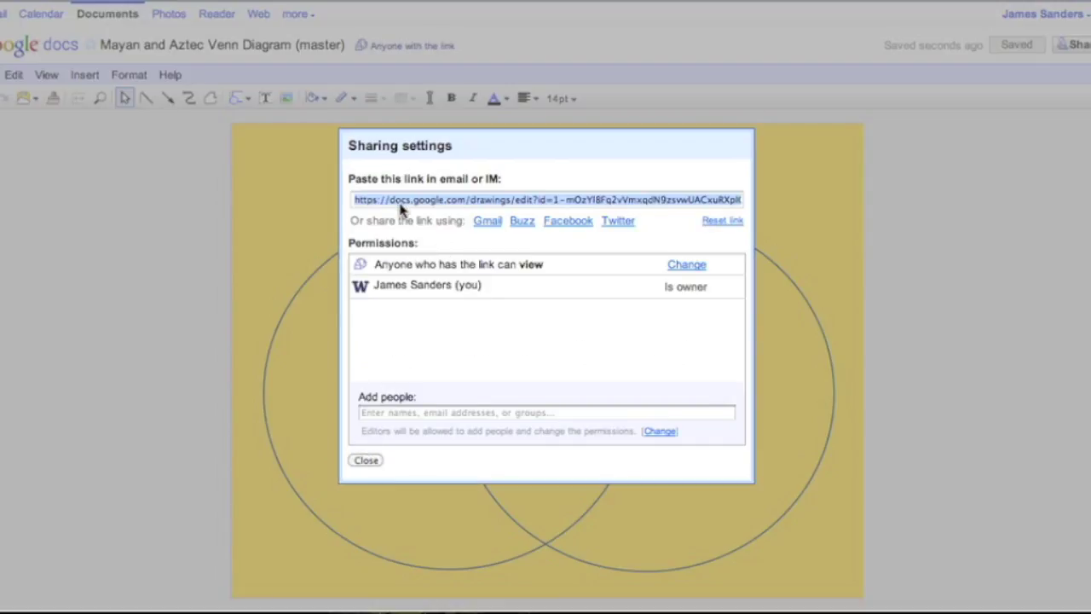
left_click(401, 204)
left_click(366, 458)
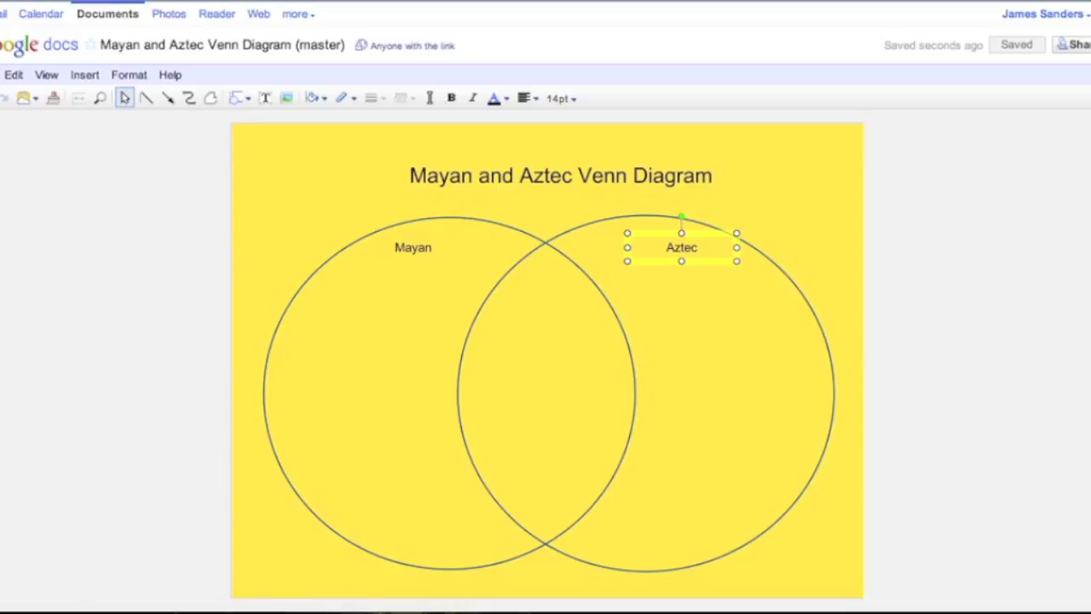
Step: Make a copy of the master and rename it 'Mayan and Aztec Venn Diagram (Student Name)'
left_click(5, 75)
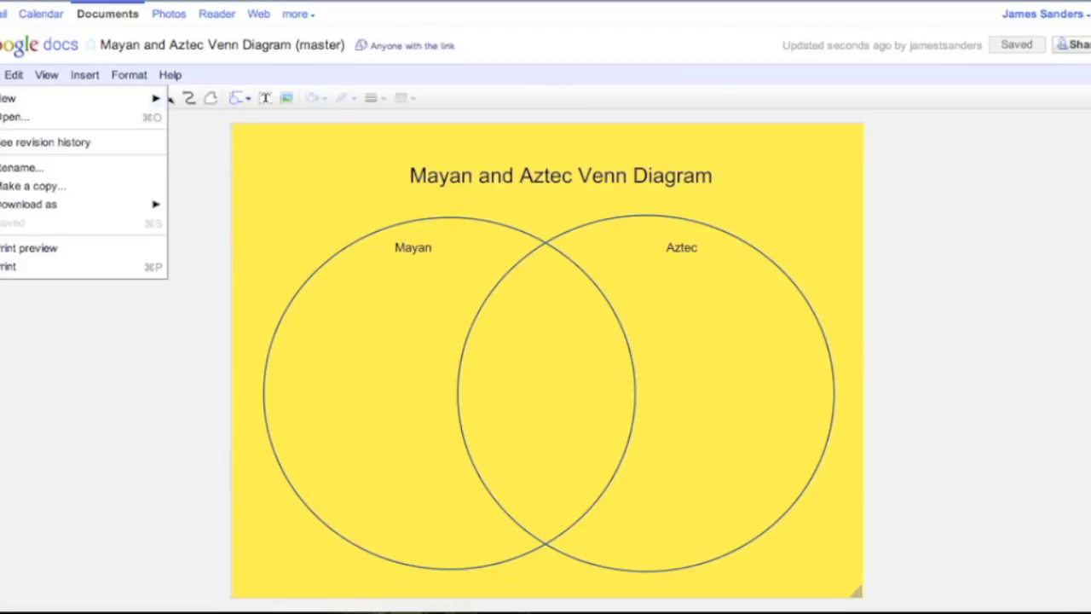
left_click(23, 186)
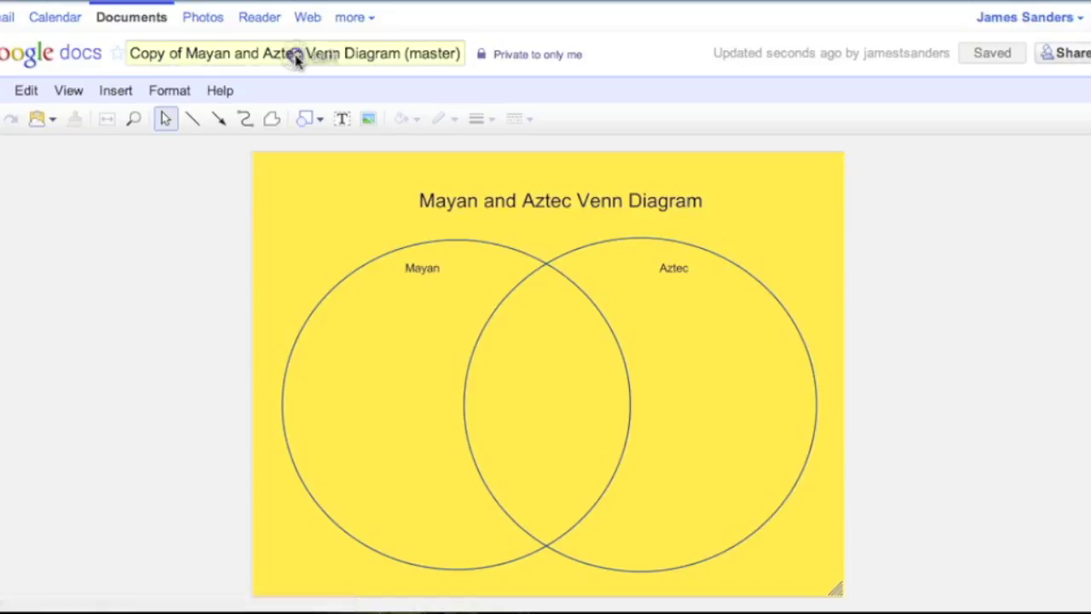
left_click(298, 55)
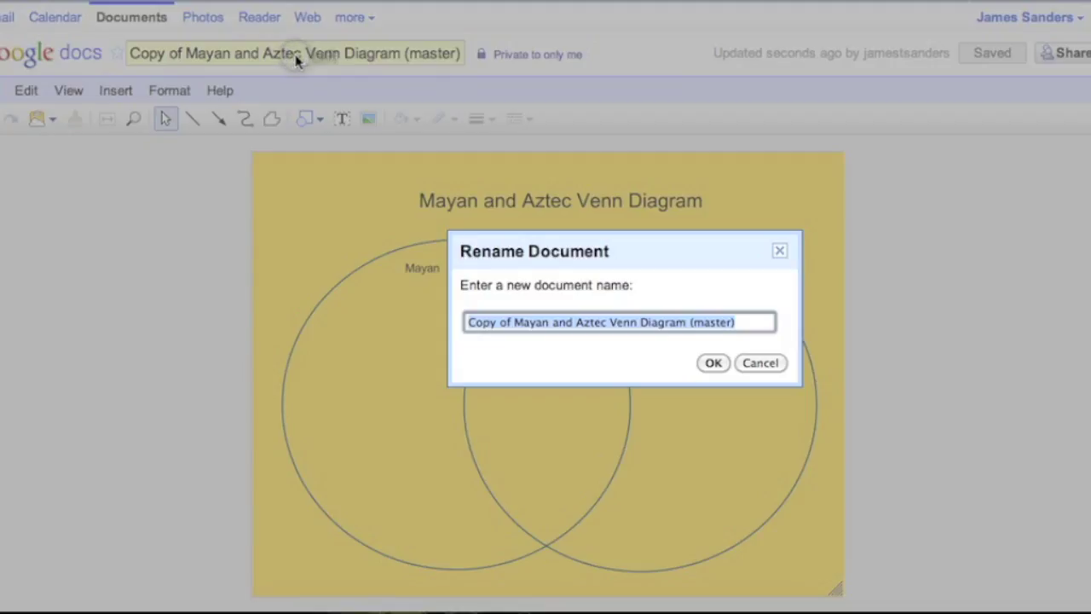
left_click(726, 319)
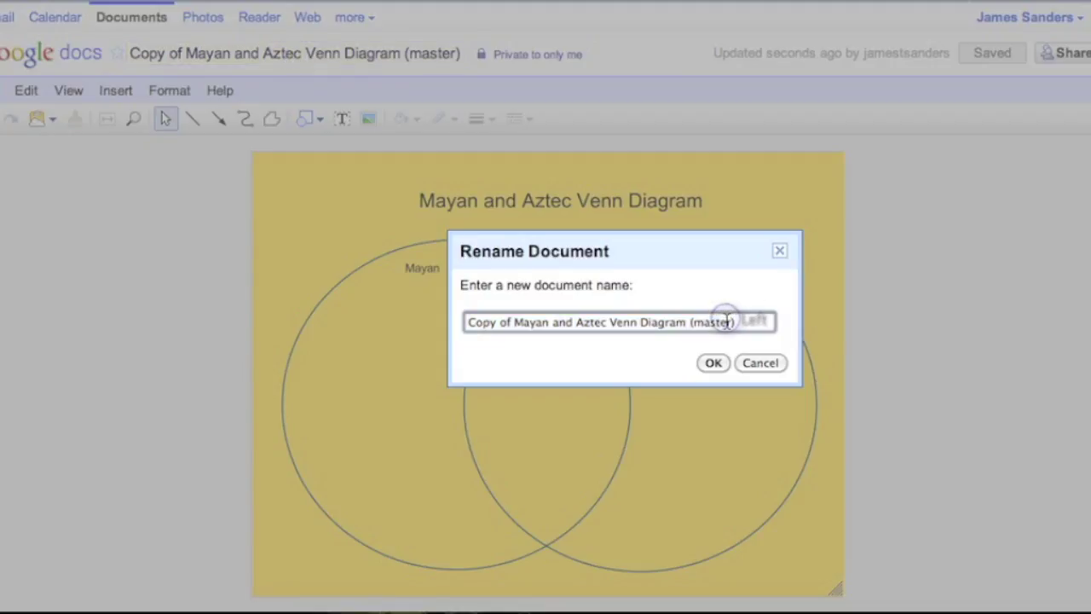
key("BackSpace")
key("BackSpace")
key("BackSpace")
key("BackSpace")
key("BackSpace")
key("BackSpace")
type("Student Name)")
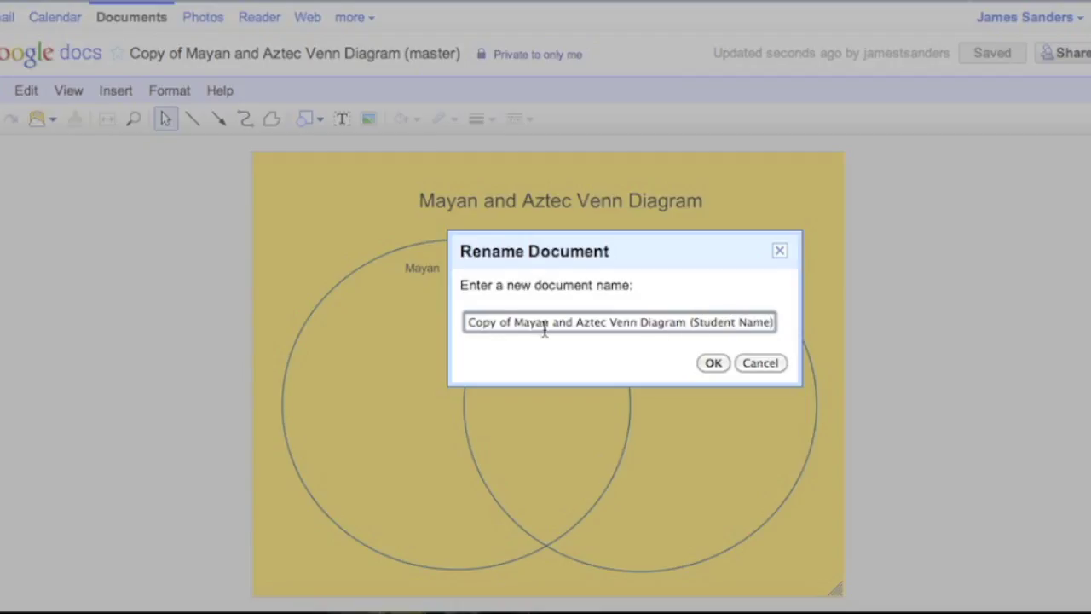
left_click_drag(513, 322, 431, 321)
key("BackSpace")
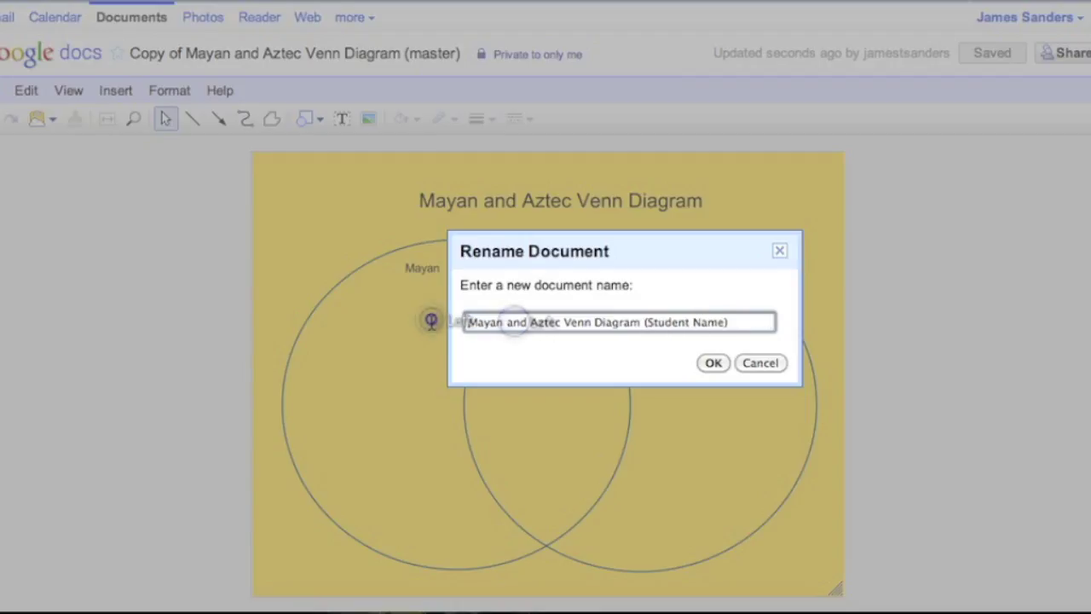
left_click(710, 365)
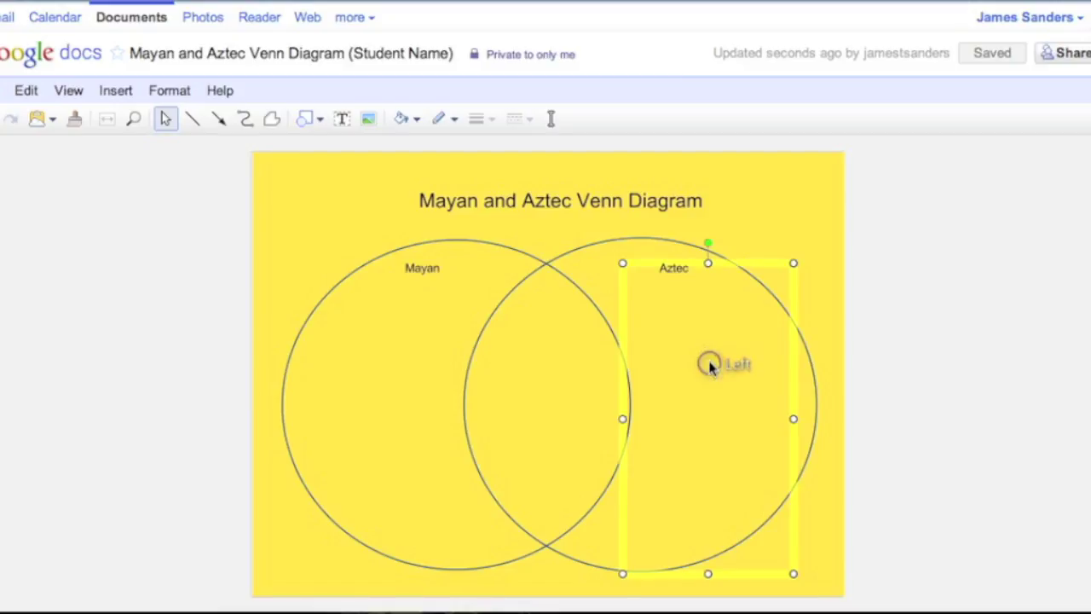
Step: Type 'Write fact 1' into the Mayan and Aztec circle boxes and 'Write fact here' in the overlap
left_click(370, 201)
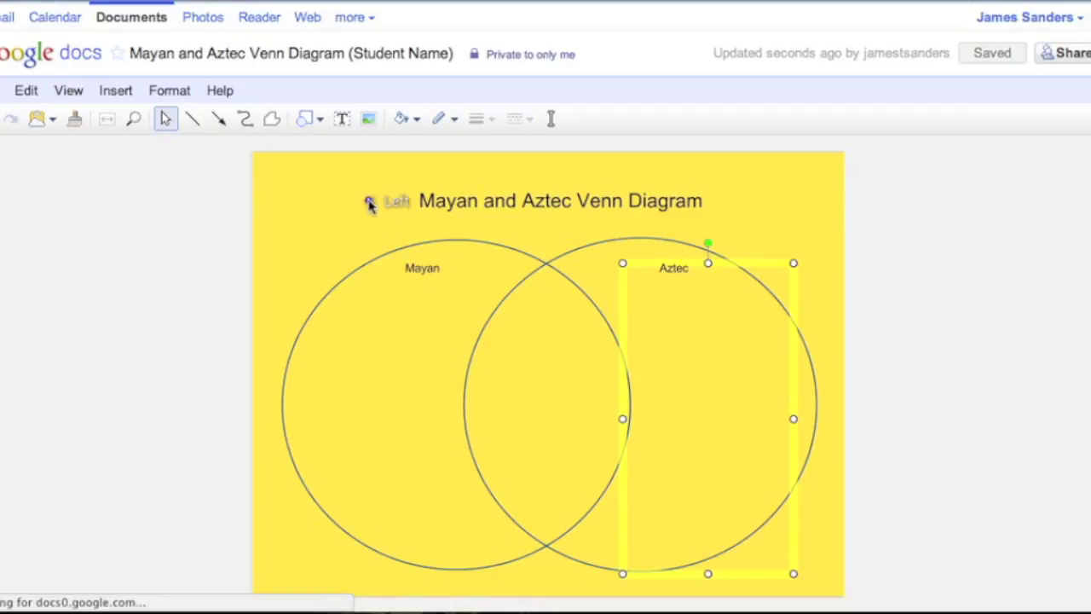
double_click(390, 369)
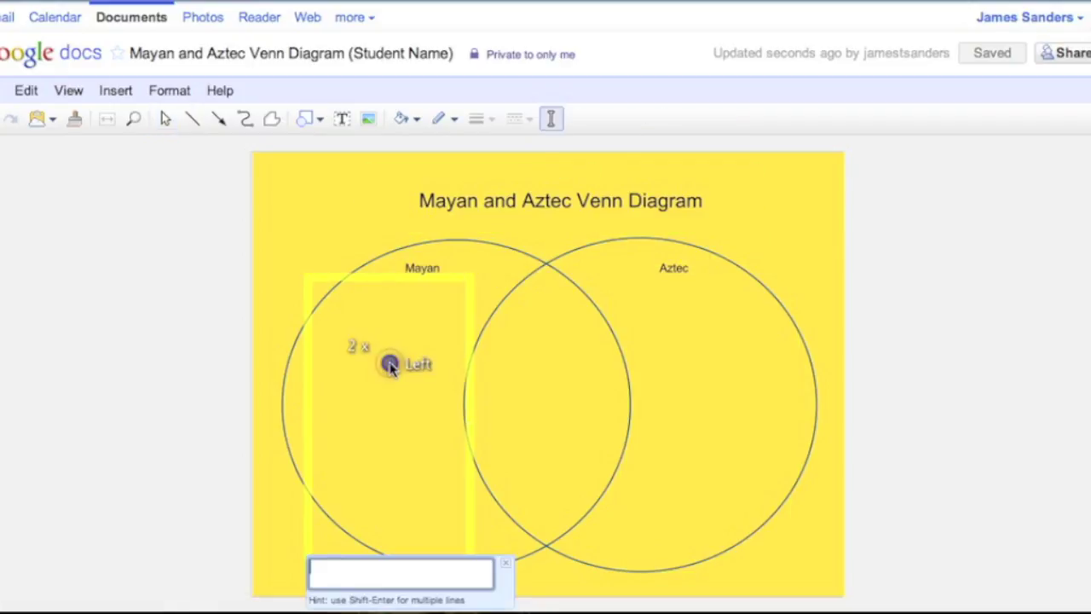
type("Write ")
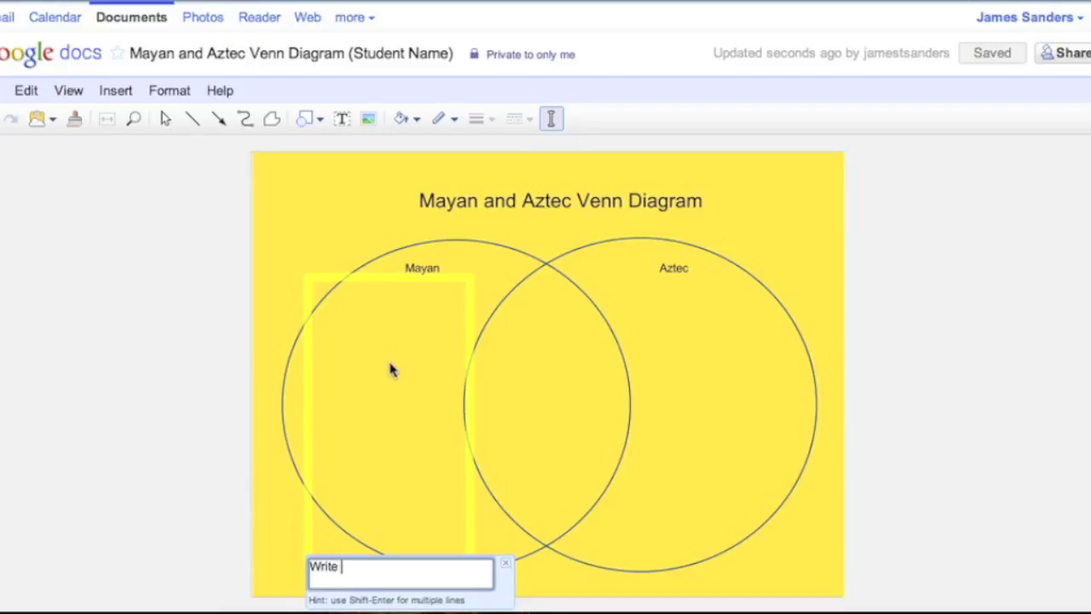
type("fact 1")
key("Return")
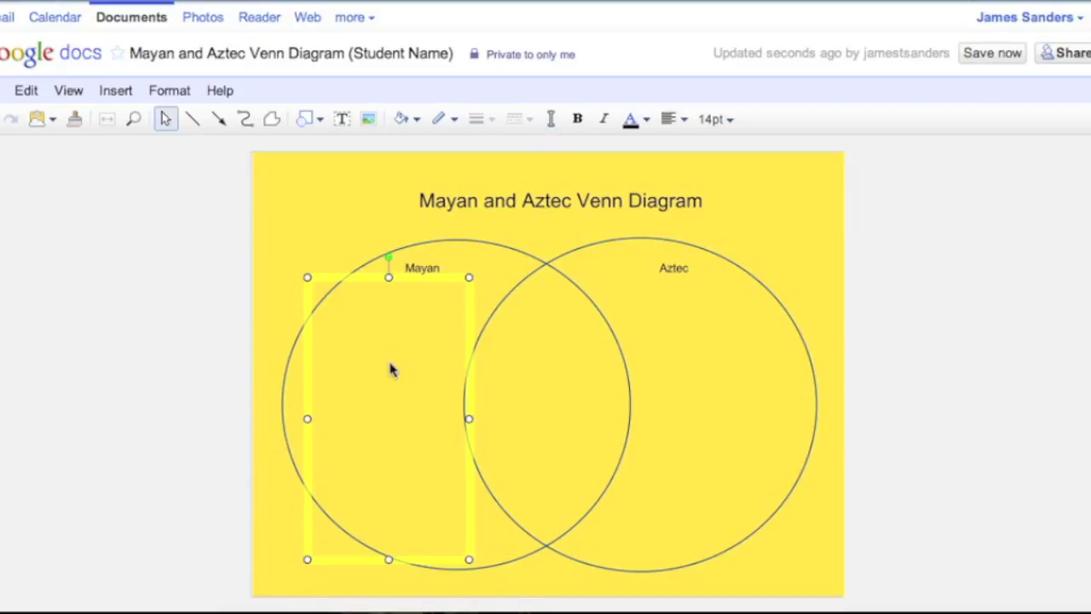
double_click(672, 384)
type("Write f")
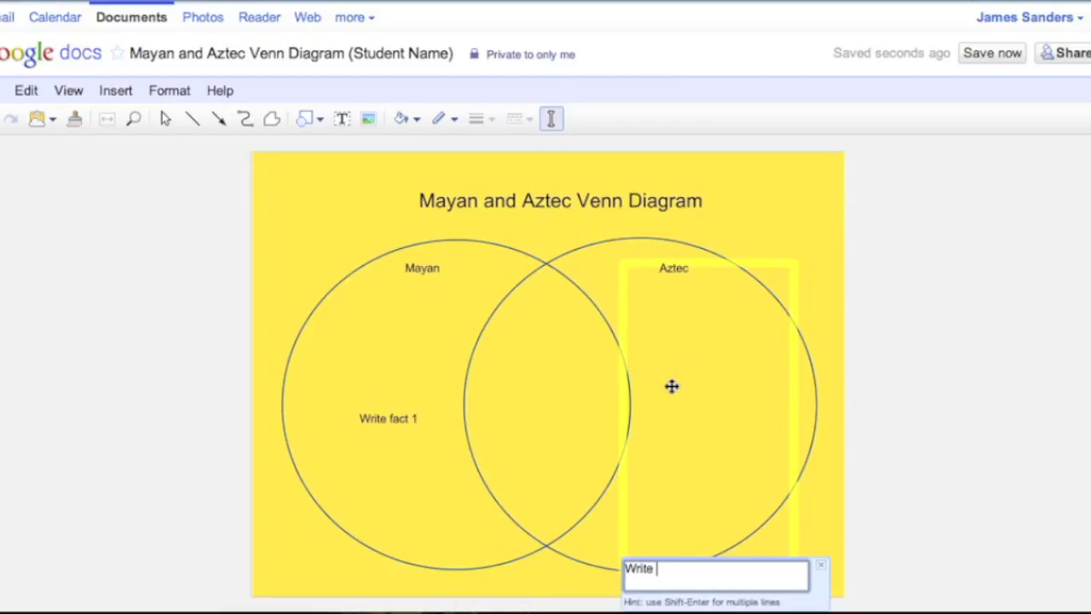
type("act 1")
key("Return")
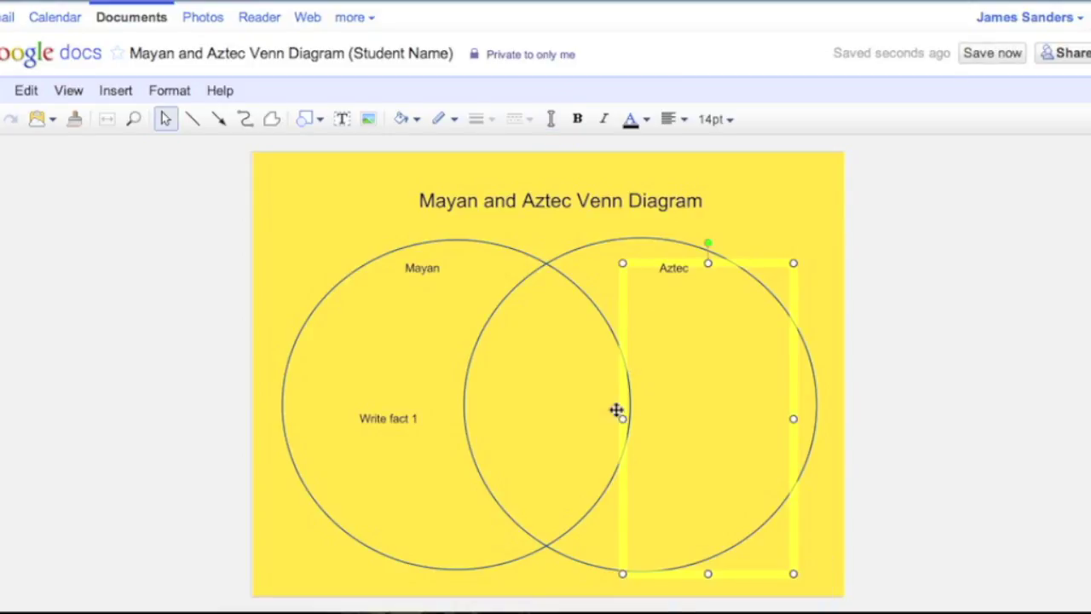
double_click(548, 397)
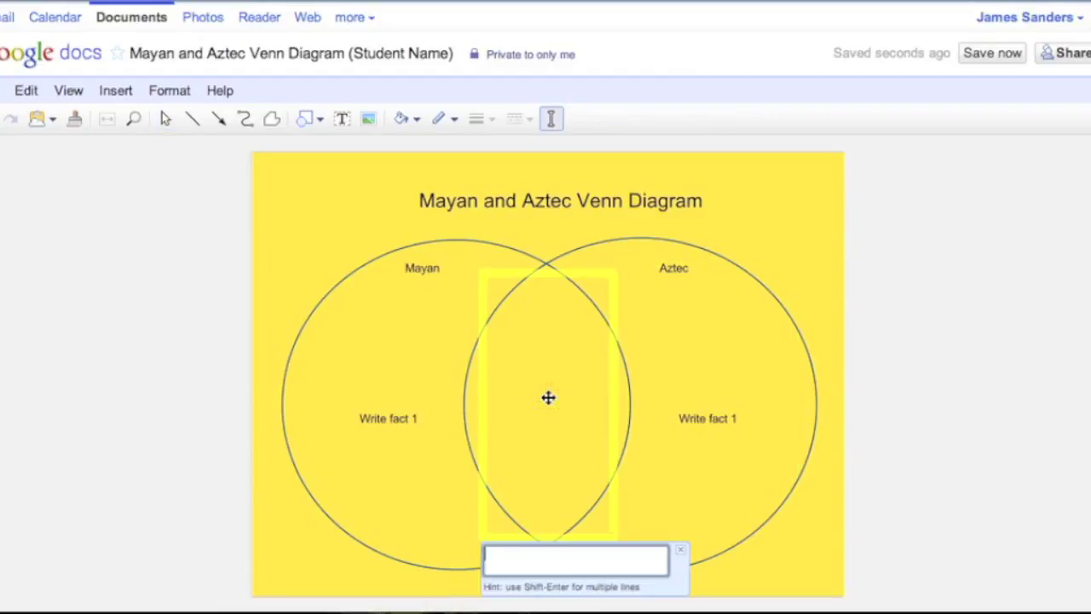
type("Write fact here")
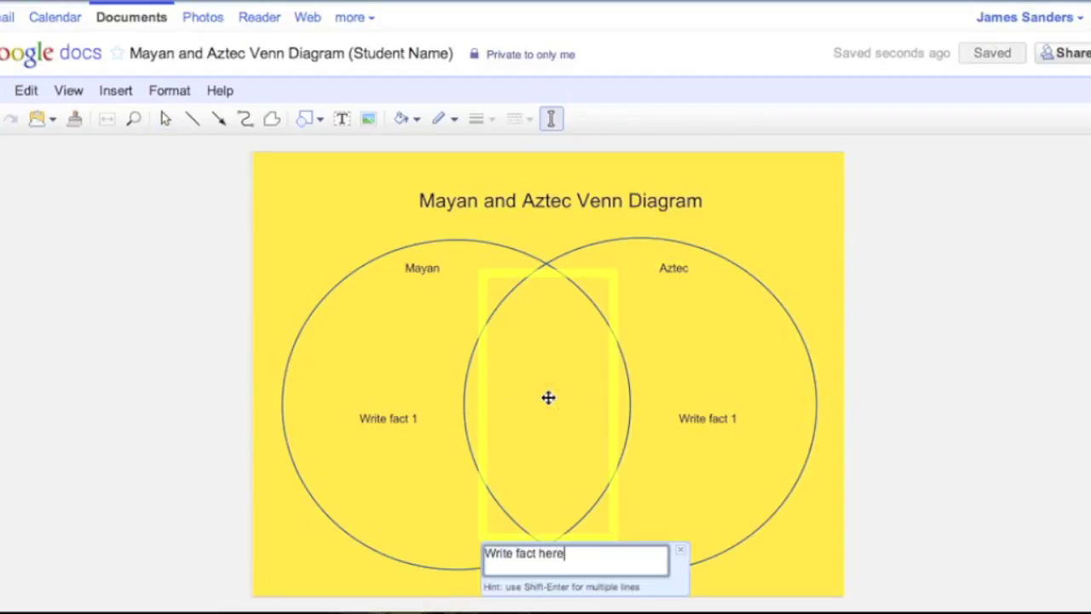
key("Return")
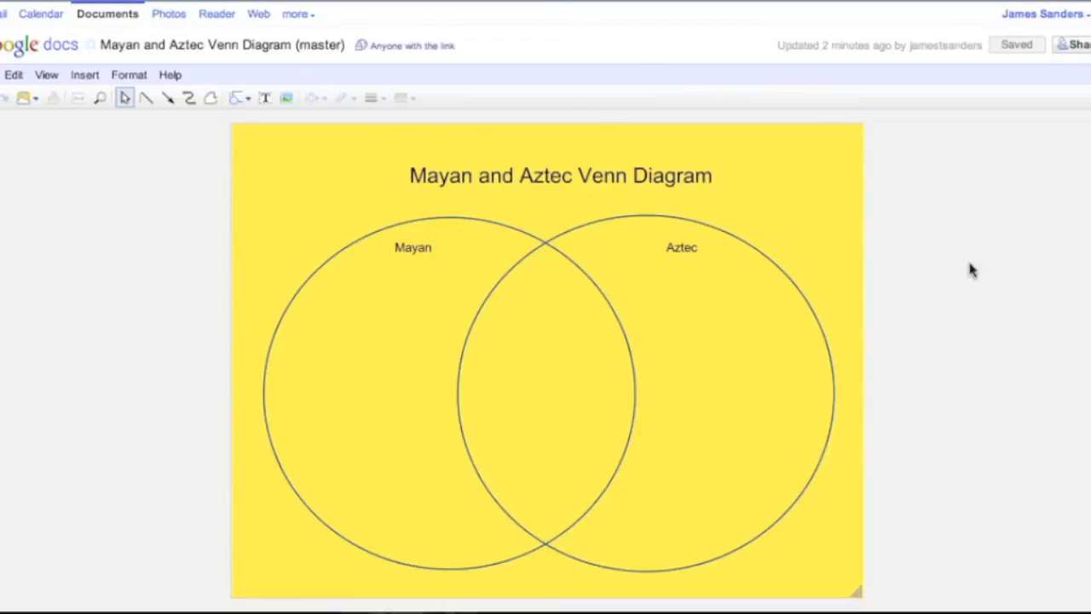
Step: Start publishing the master Venn diagram to the web and confirm it
left_click(1076, 44)
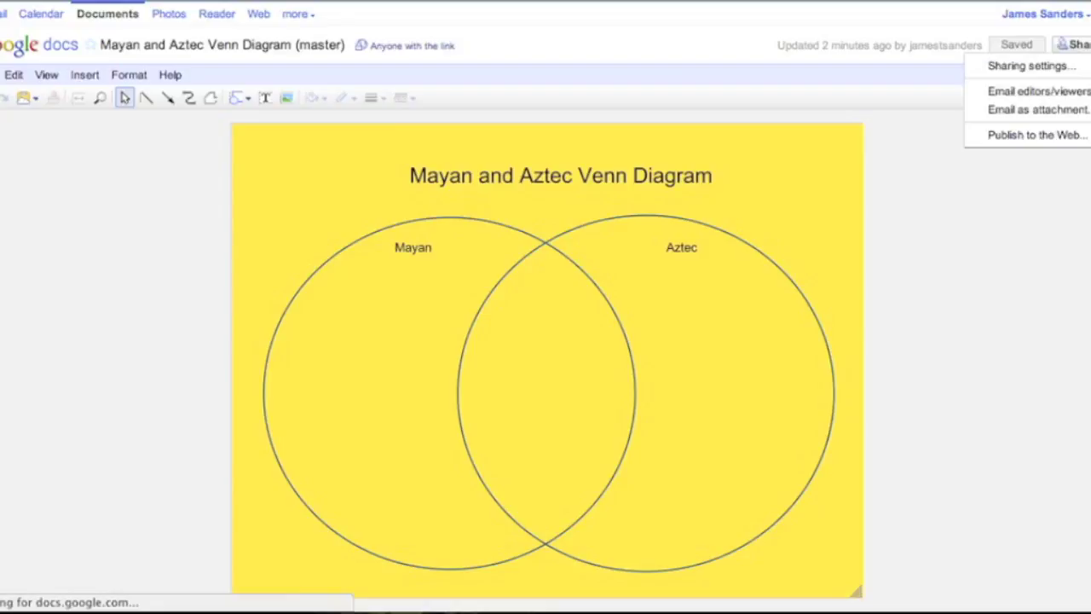
left_click(1067, 135)
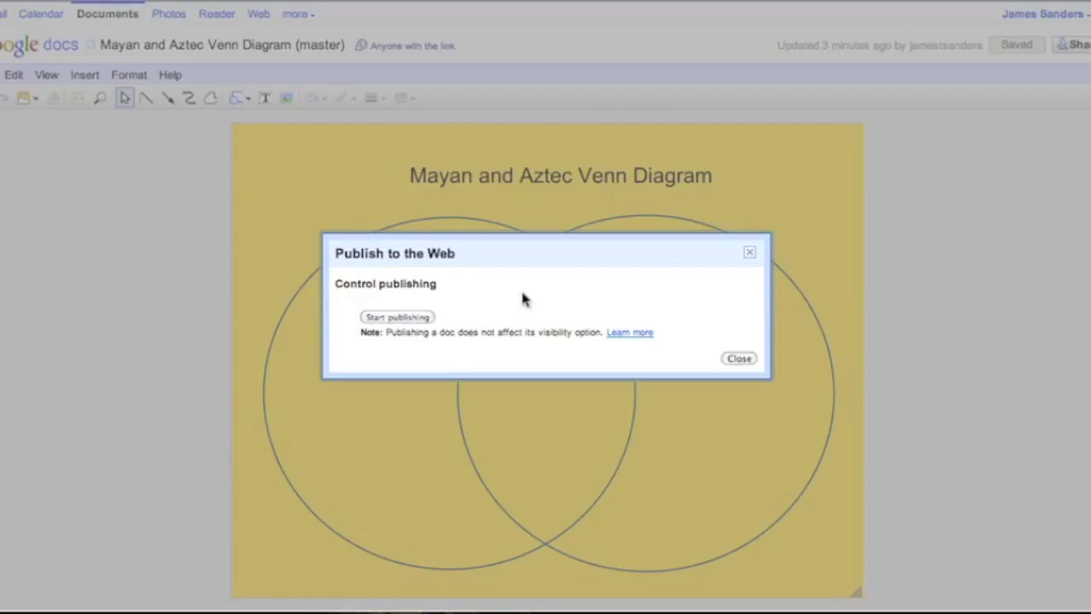
left_click(372, 317)
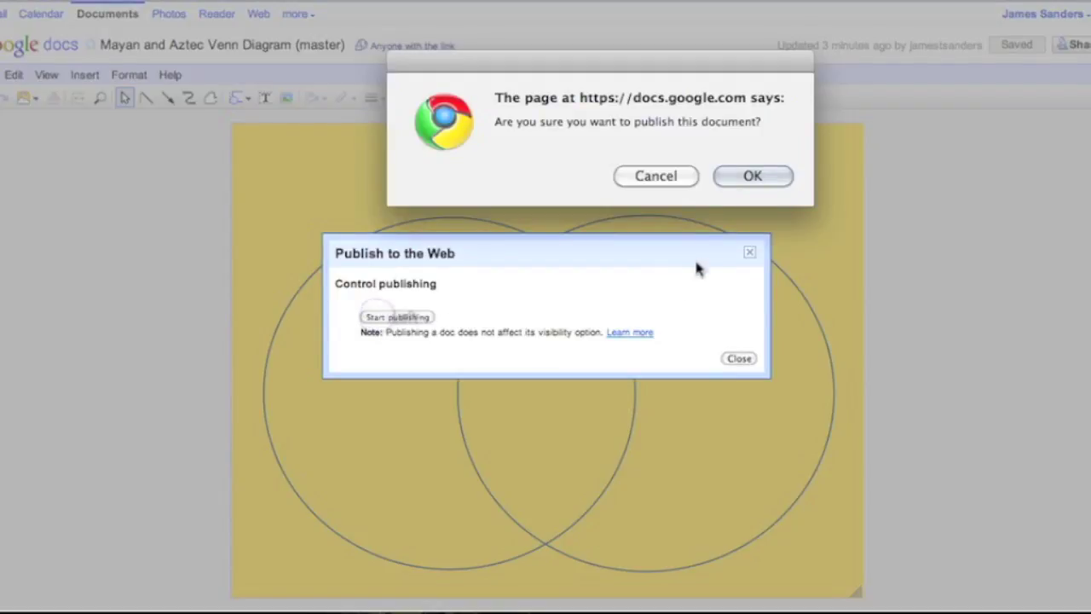
left_click(738, 181)
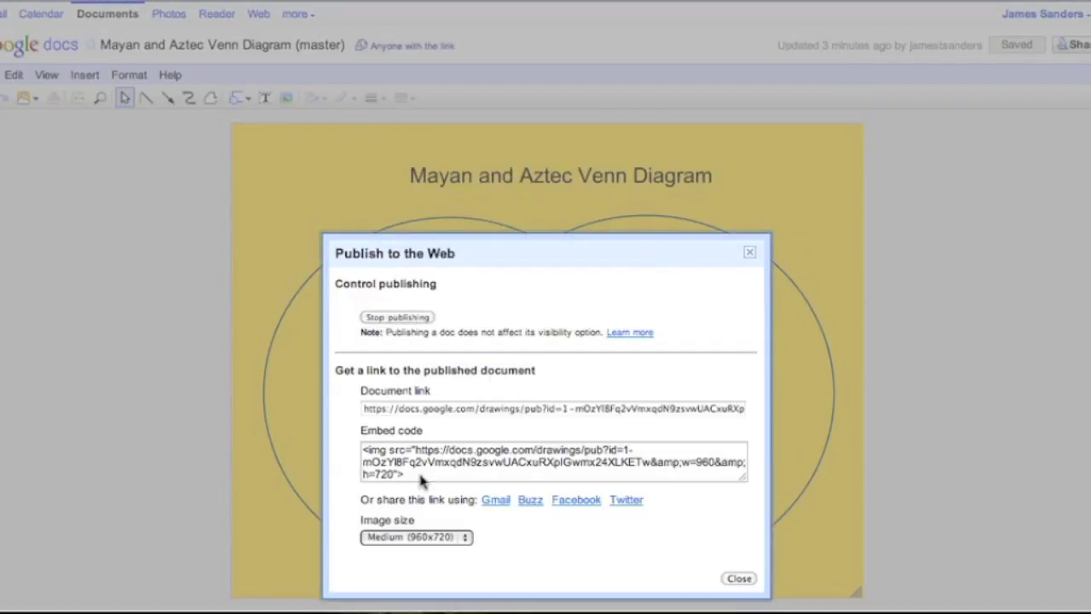
Step: Keep the Medium image size and select the generated embed code
left_click(398, 538)
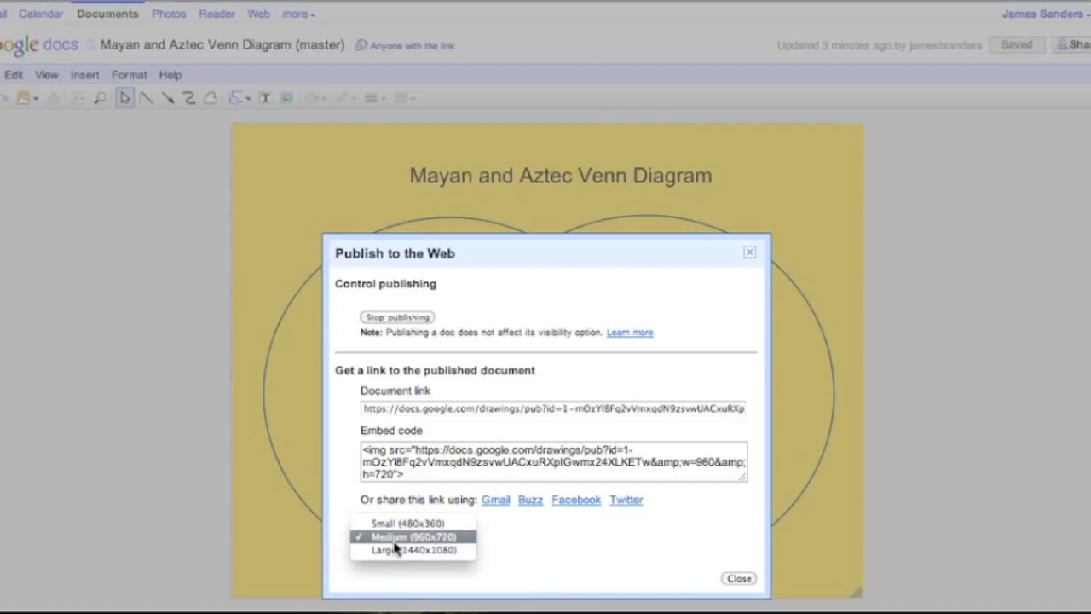
left_click(395, 537)
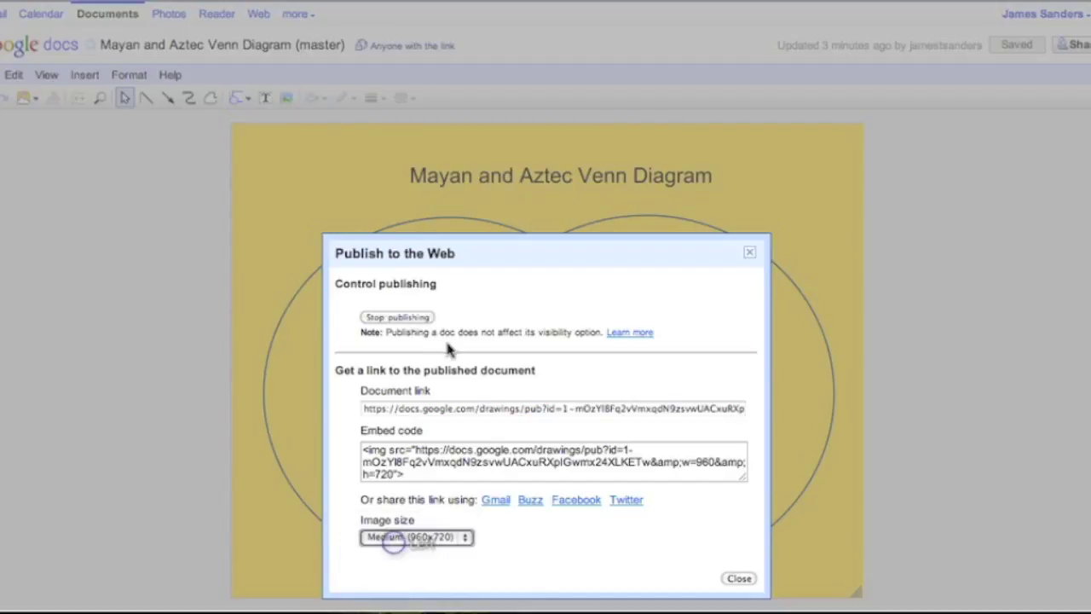
left_click(416, 447)
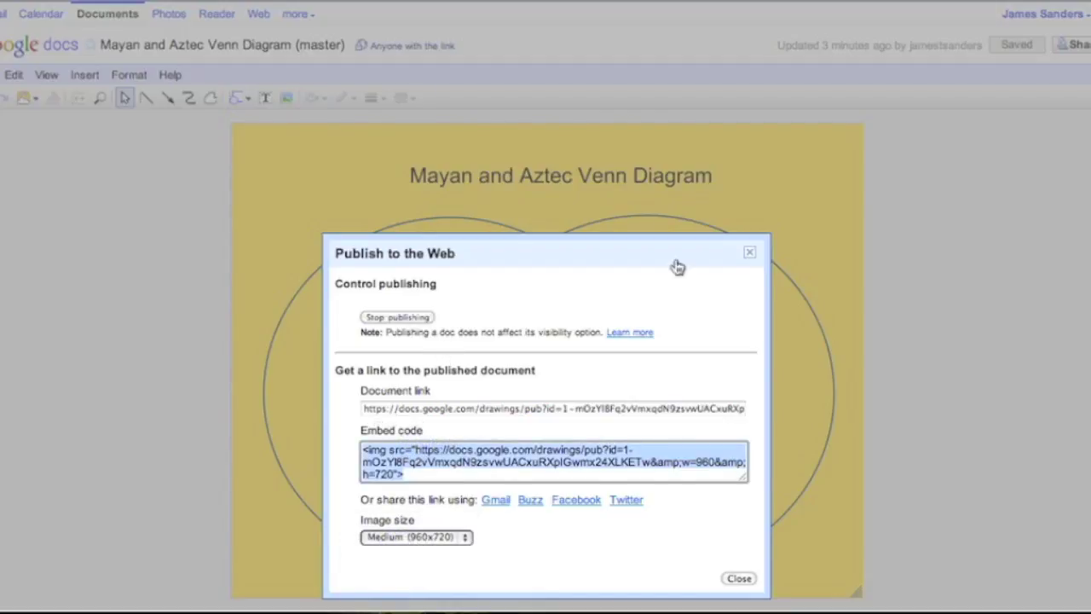
left_click(749, 253)
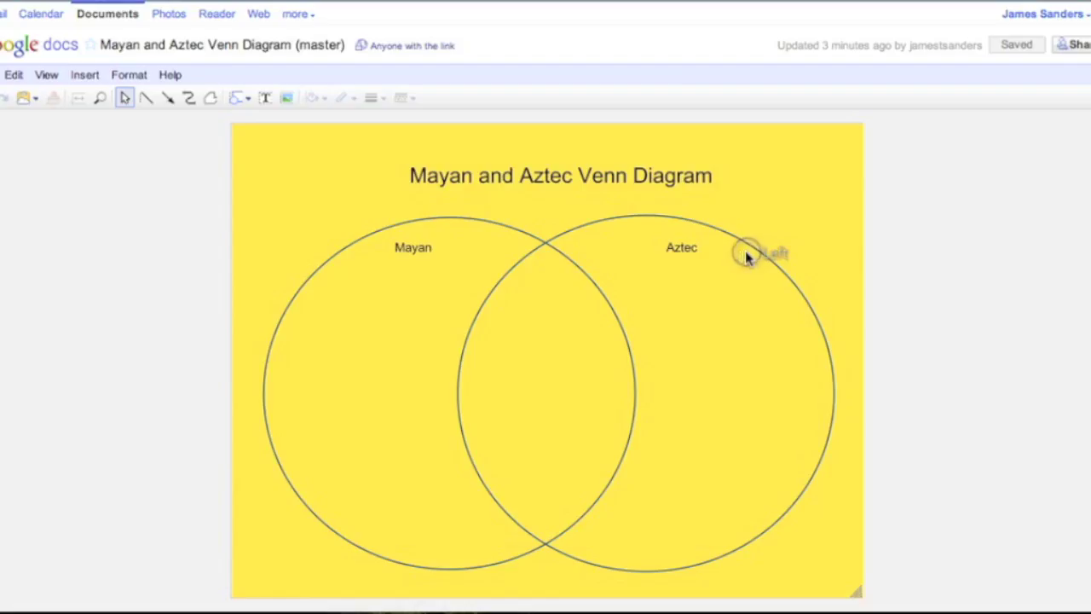